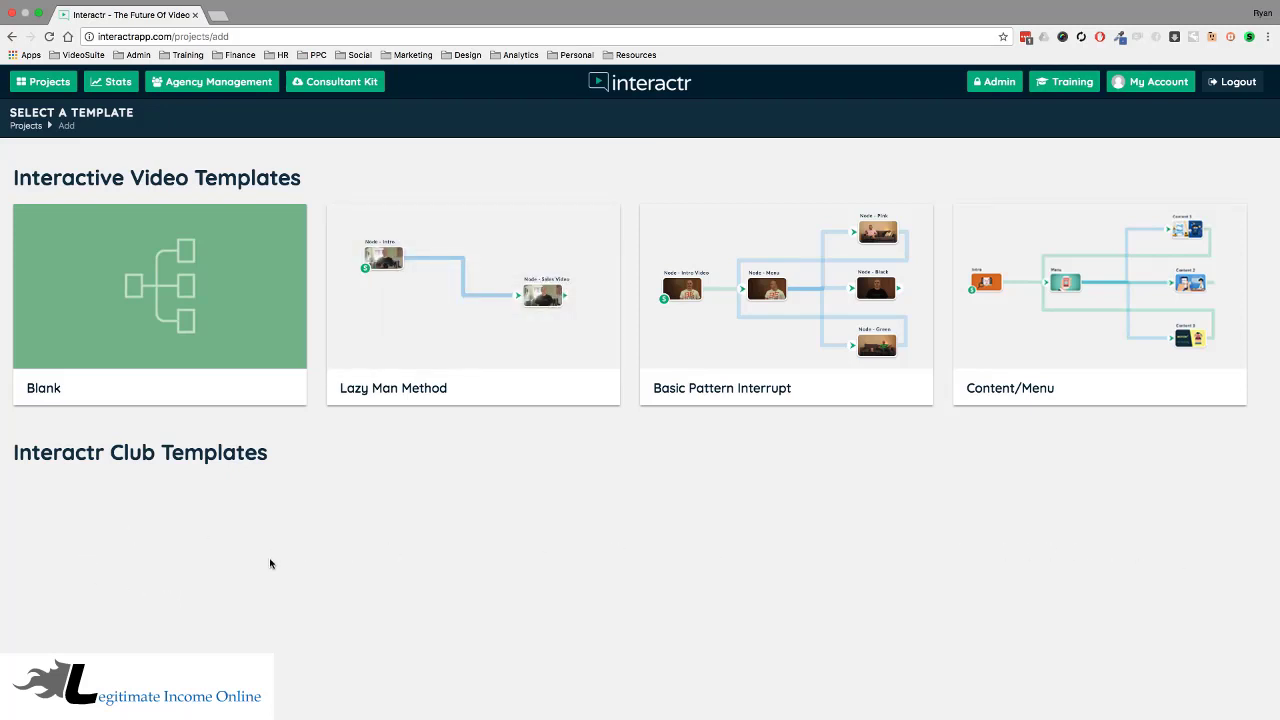
# Create a new project named 'Demo test' from the Basic Pattern Interrupt template.
pyautogui.moveTo(156, 300)
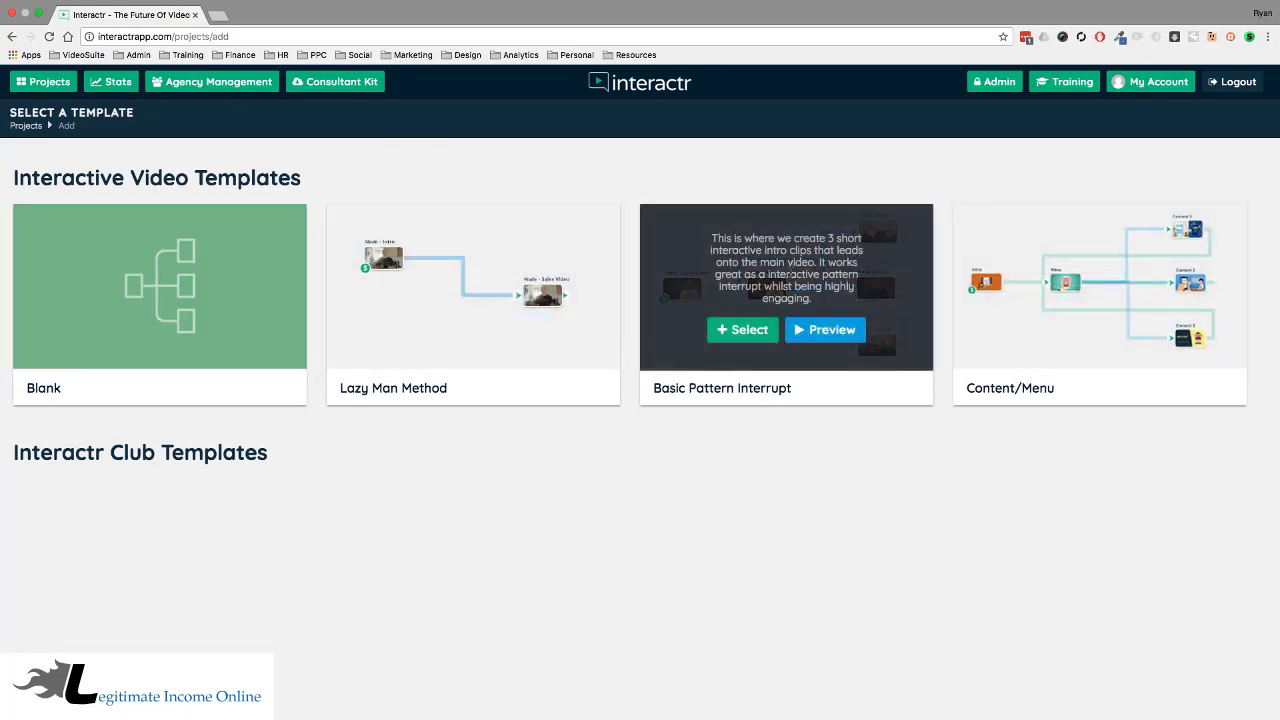
pyautogui.moveTo(756, 242)
pyautogui.click(744, 332)
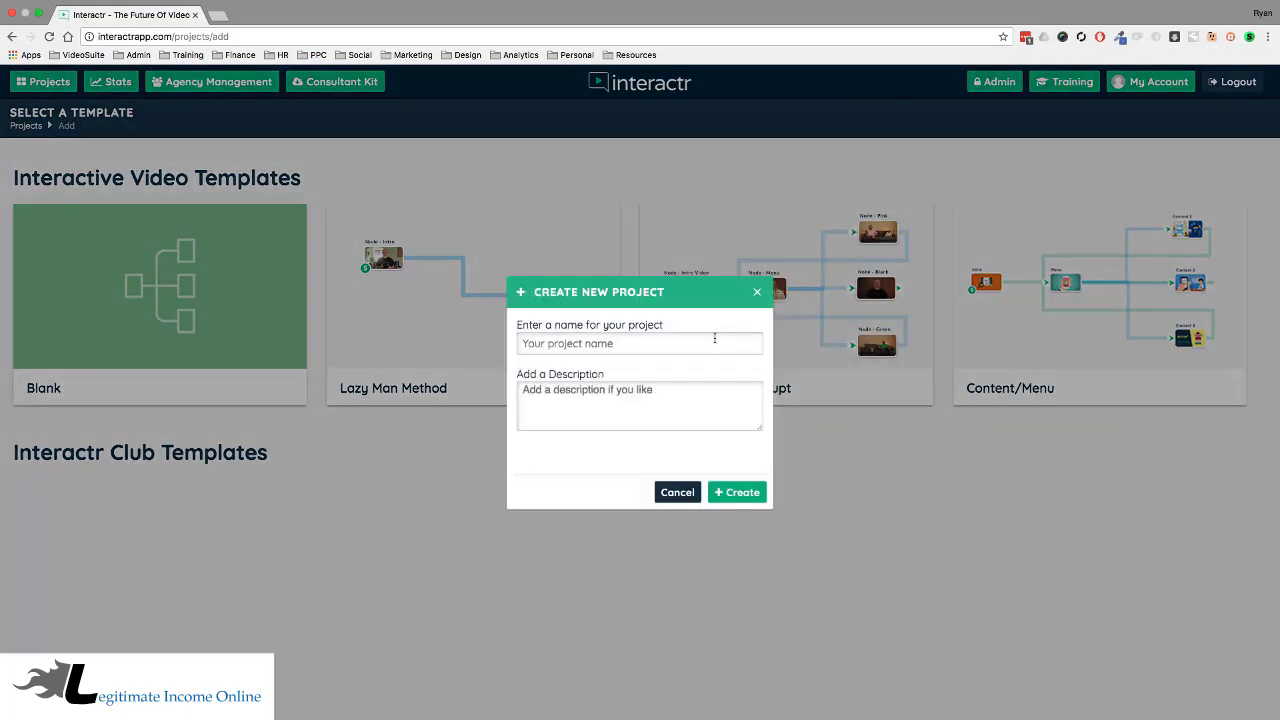
pyautogui.click(712, 342)
pyautogui.write('Demo test')
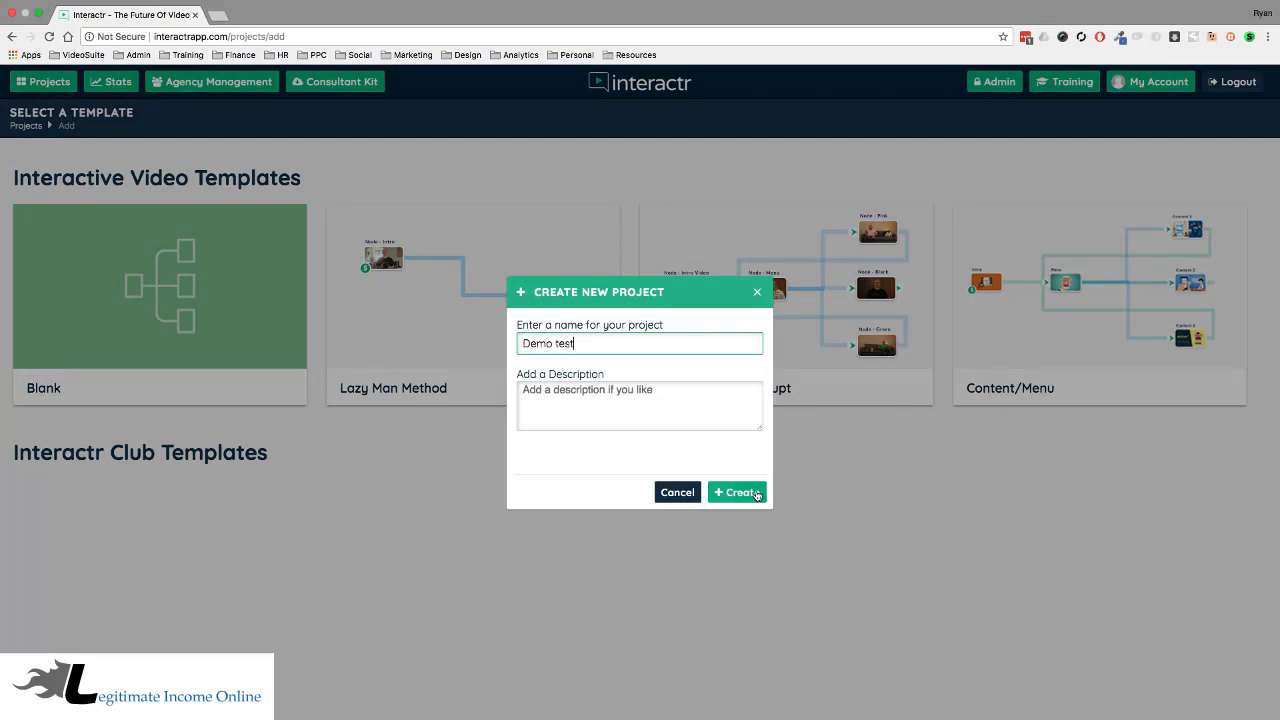
pyautogui.click(757, 493)
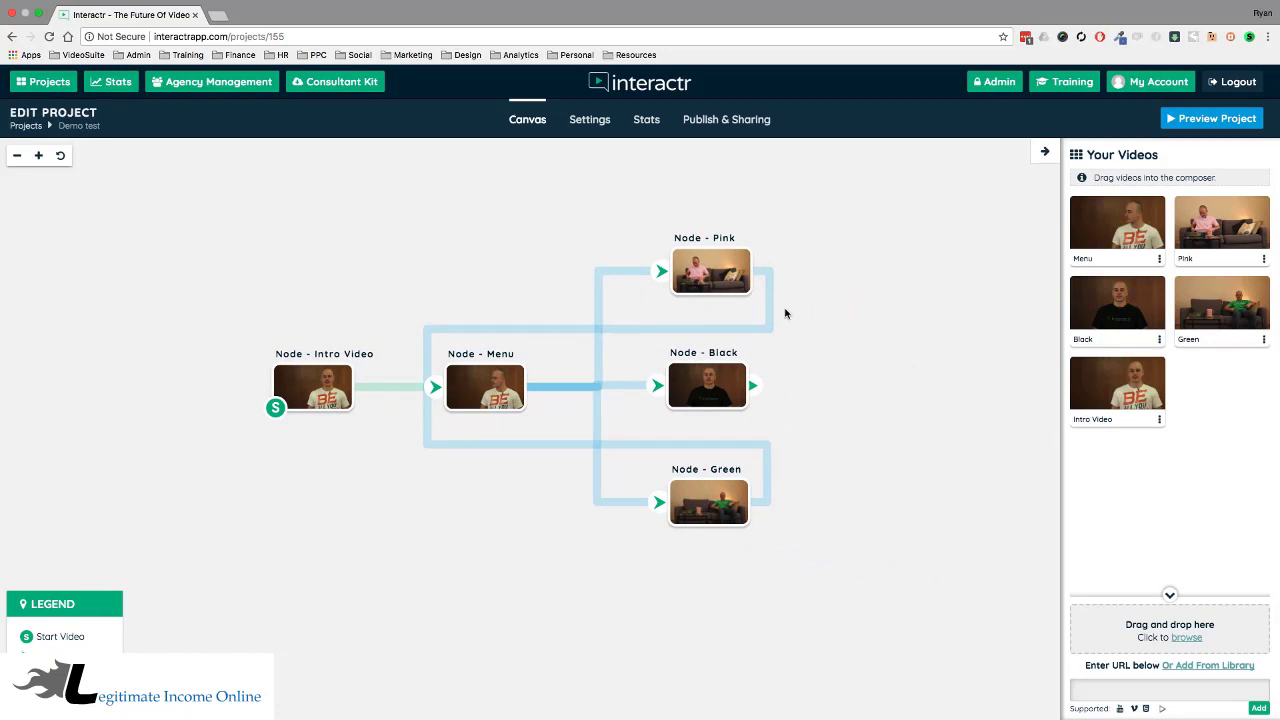
pyautogui.click(725, 265)
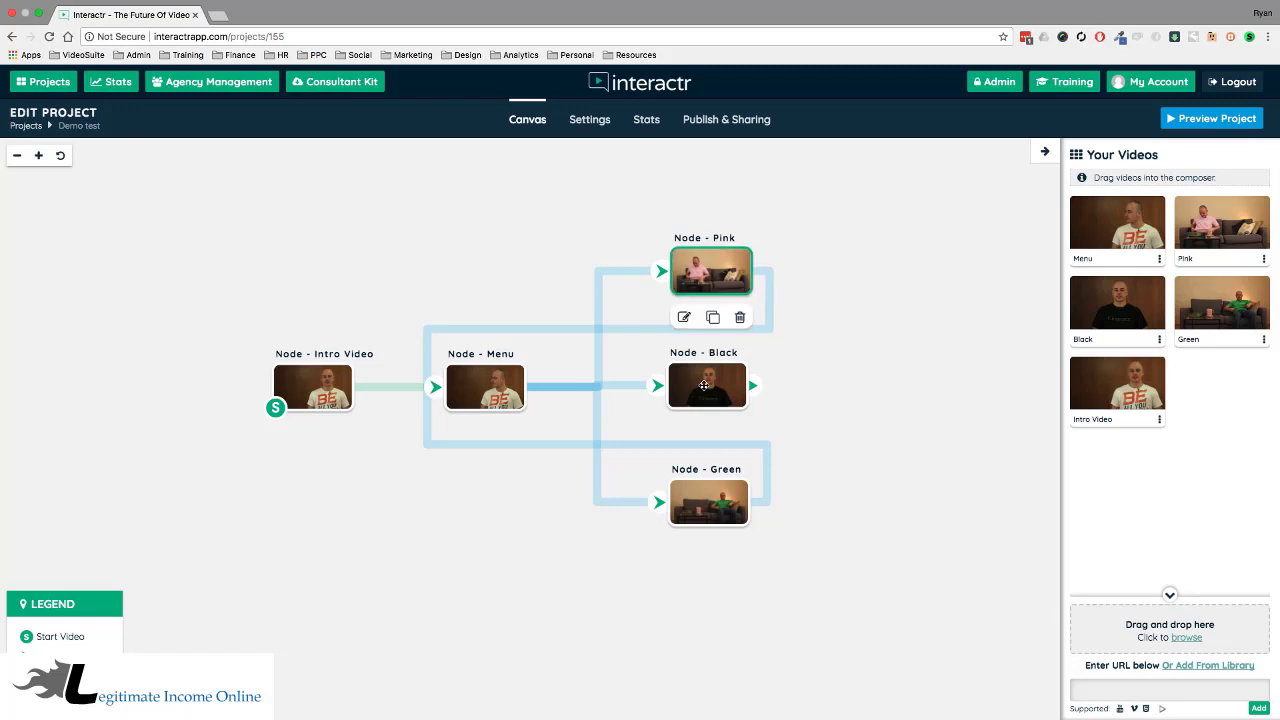
pyautogui.click(703, 385)
pyautogui.click(706, 506)
pyautogui.click(494, 390)
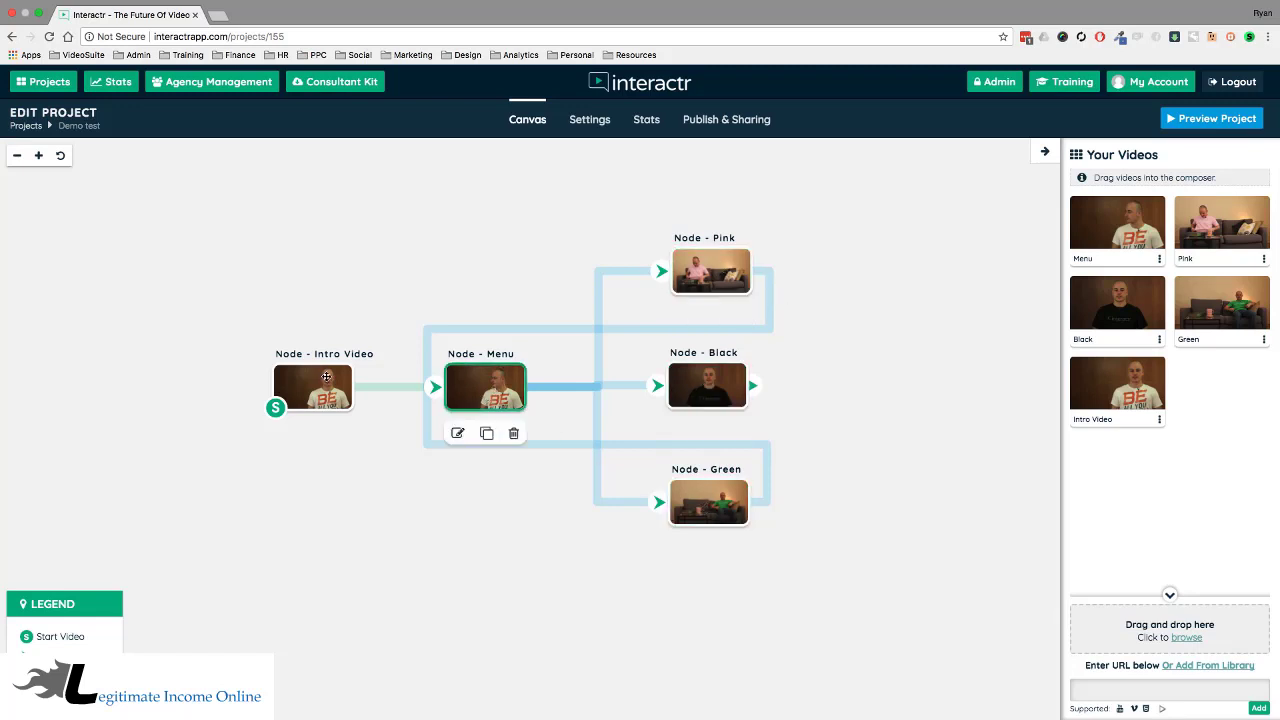
pyautogui.click(326, 377)
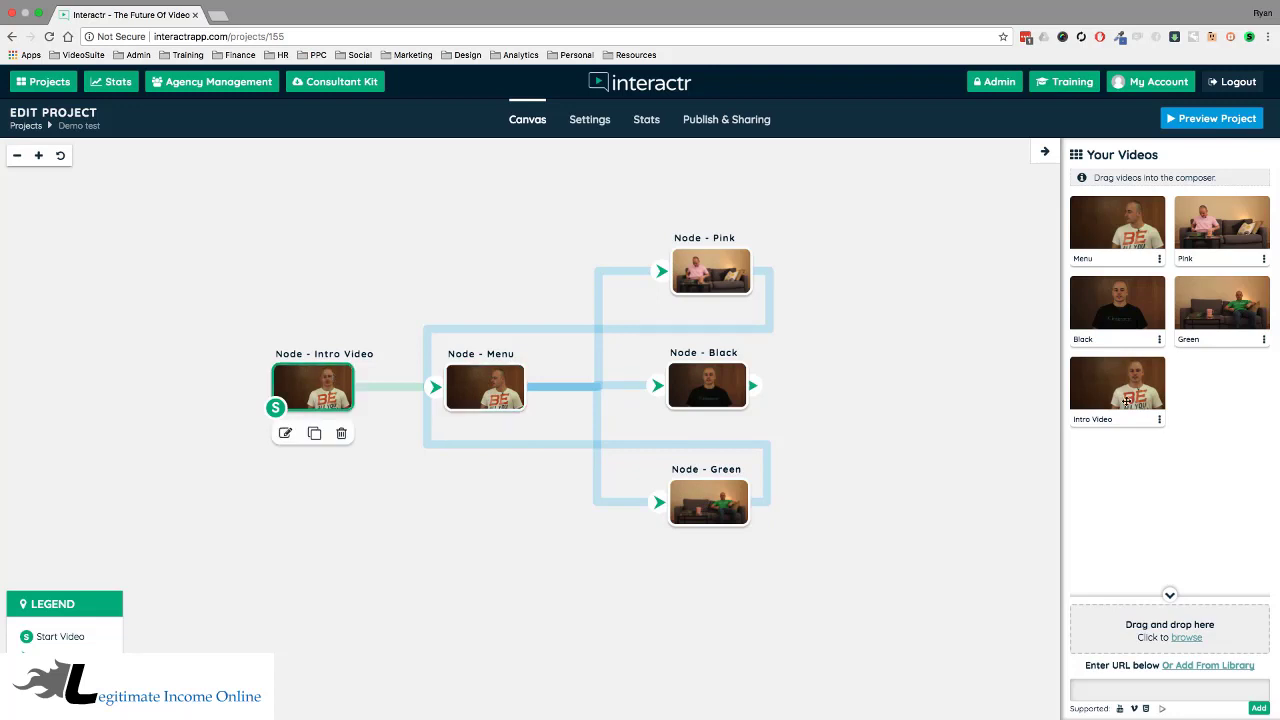
pyautogui.click(1159, 421)
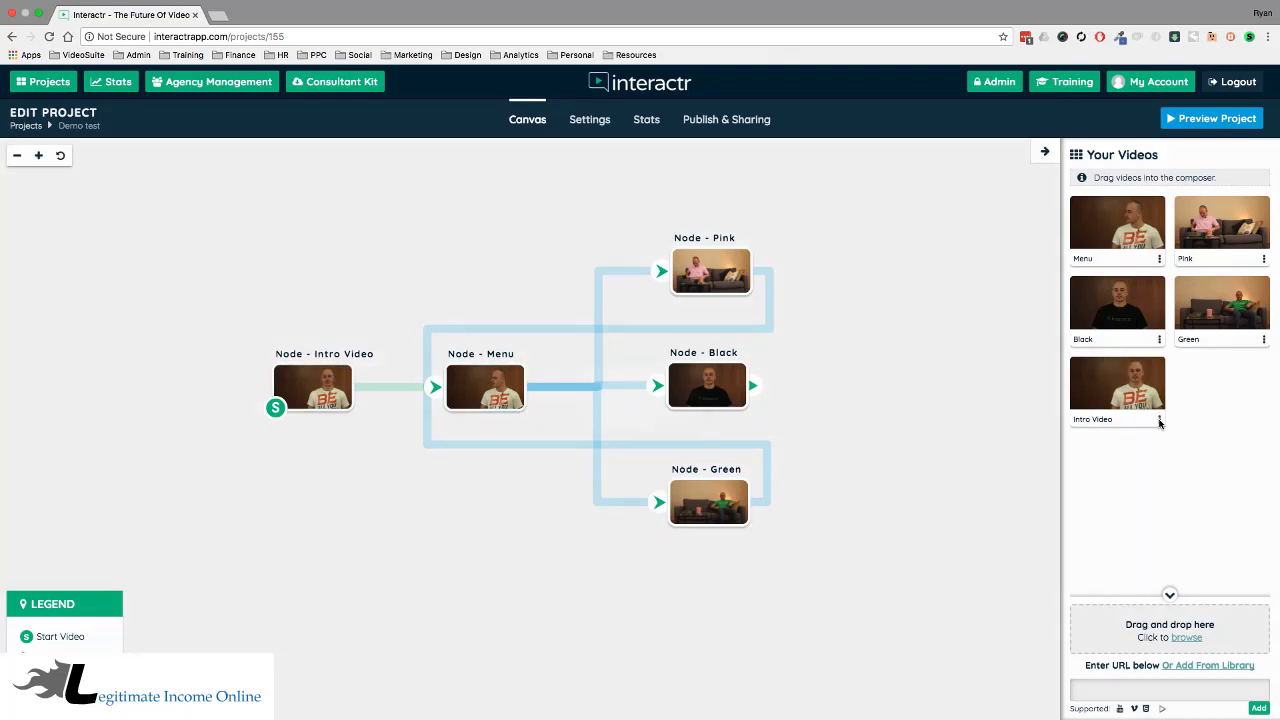
pyautogui.click(738, 487)
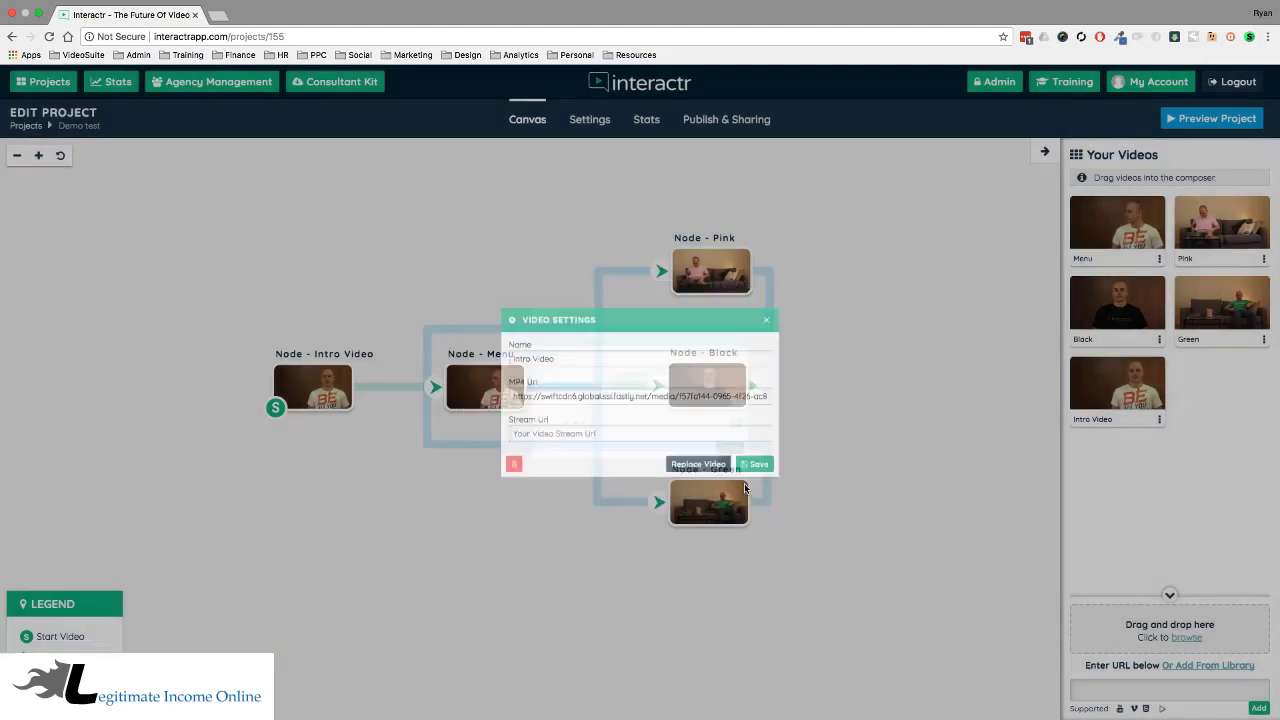
pyautogui.click(719, 429)
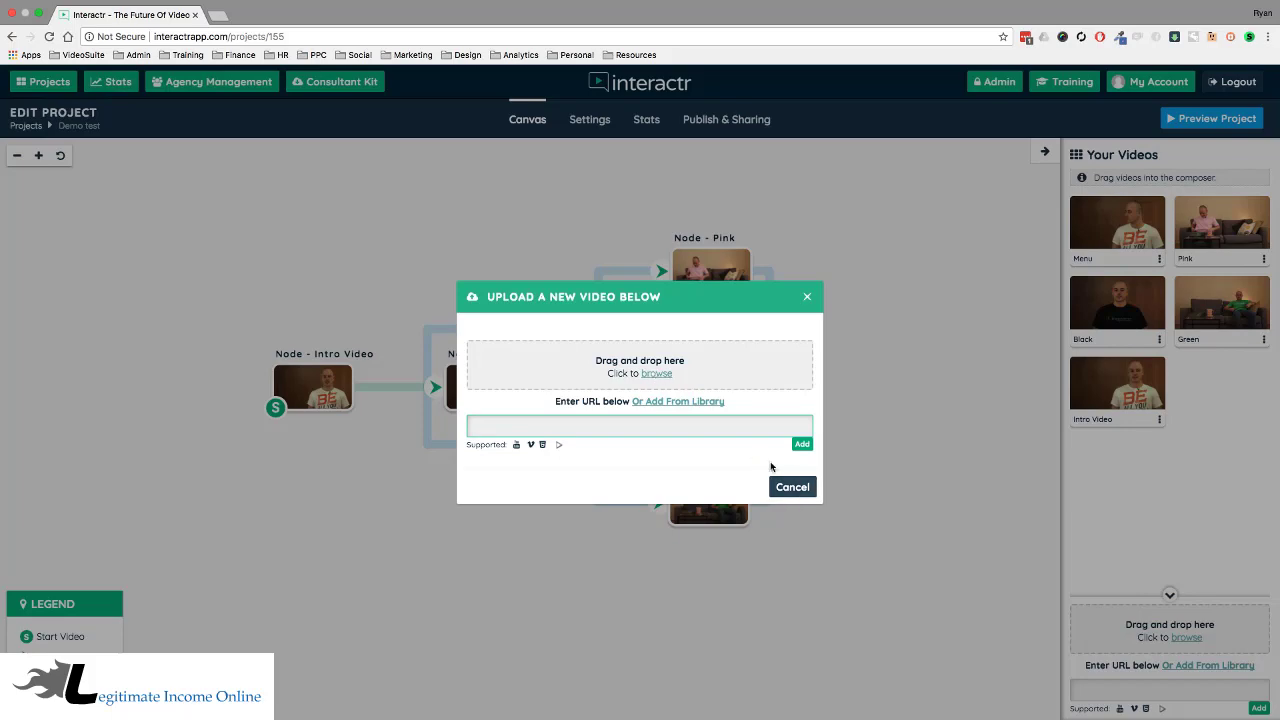
pyautogui.click(790, 487)
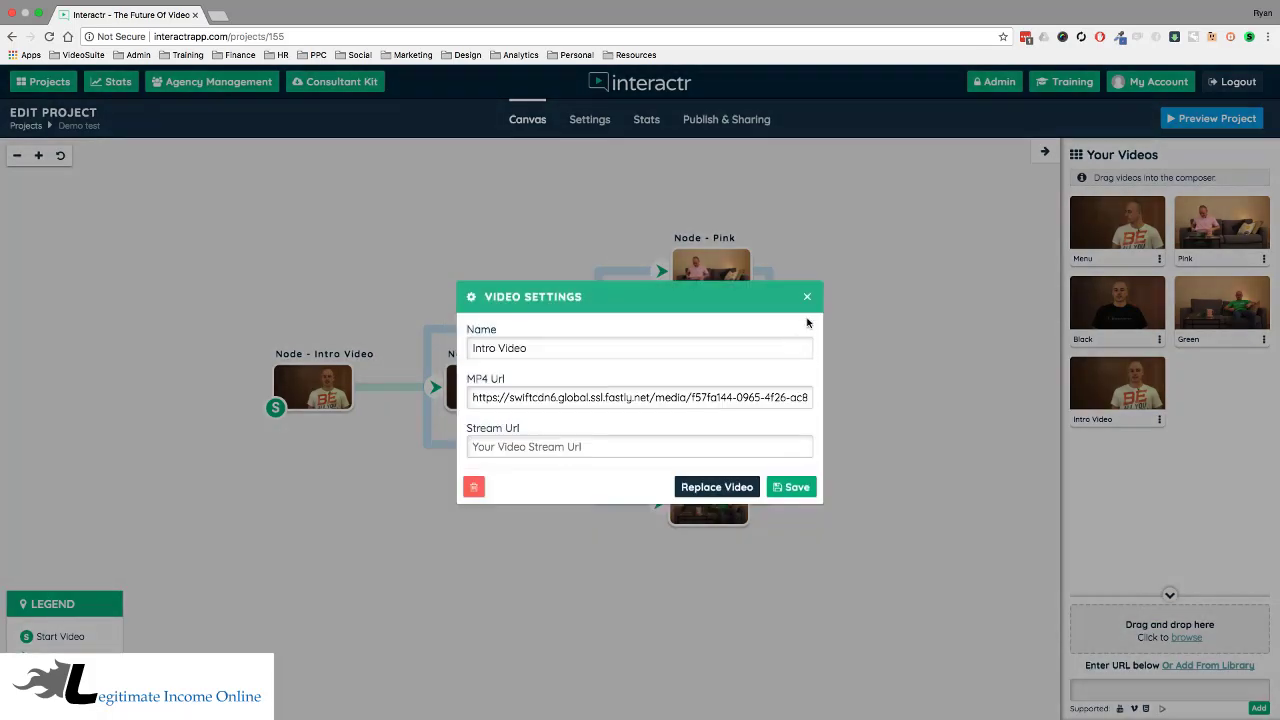
pyautogui.click(808, 299)
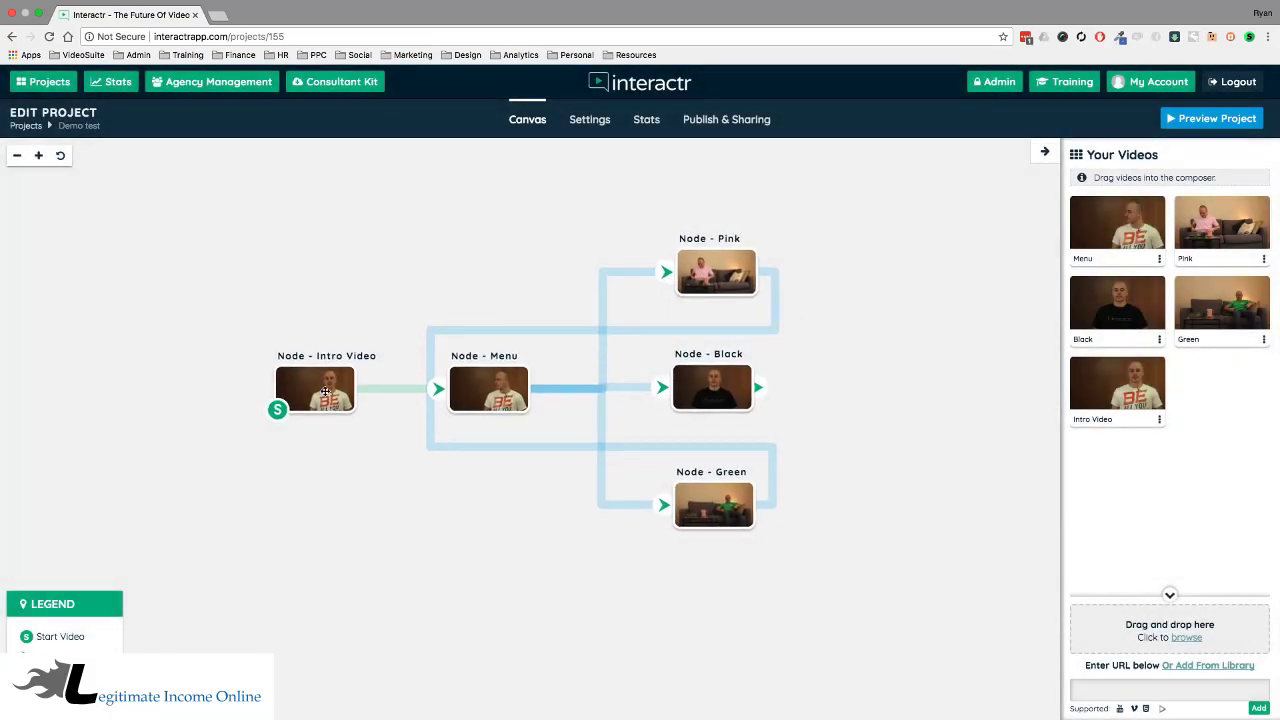
pyautogui.moveTo(457, 247); pyautogui.dragTo(446, 250)
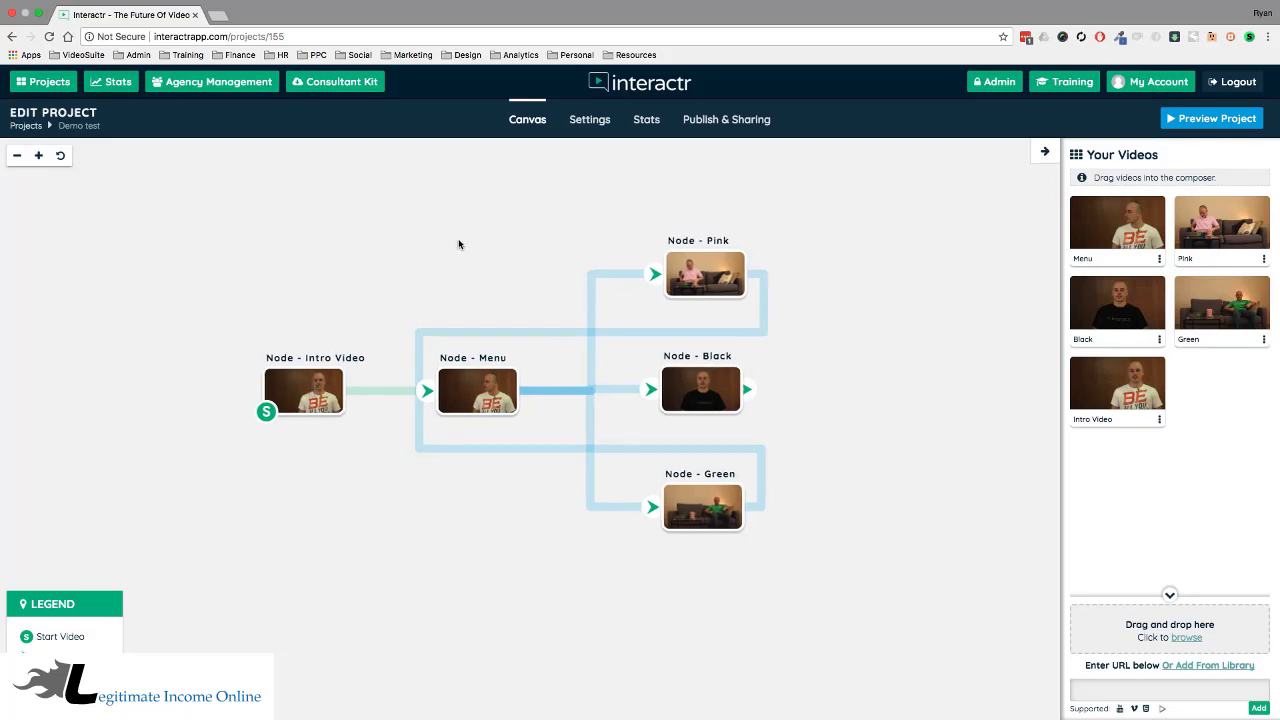
# Return to the projects list and open FE VSL interactr in the editor.
pyautogui.click(55, 84)
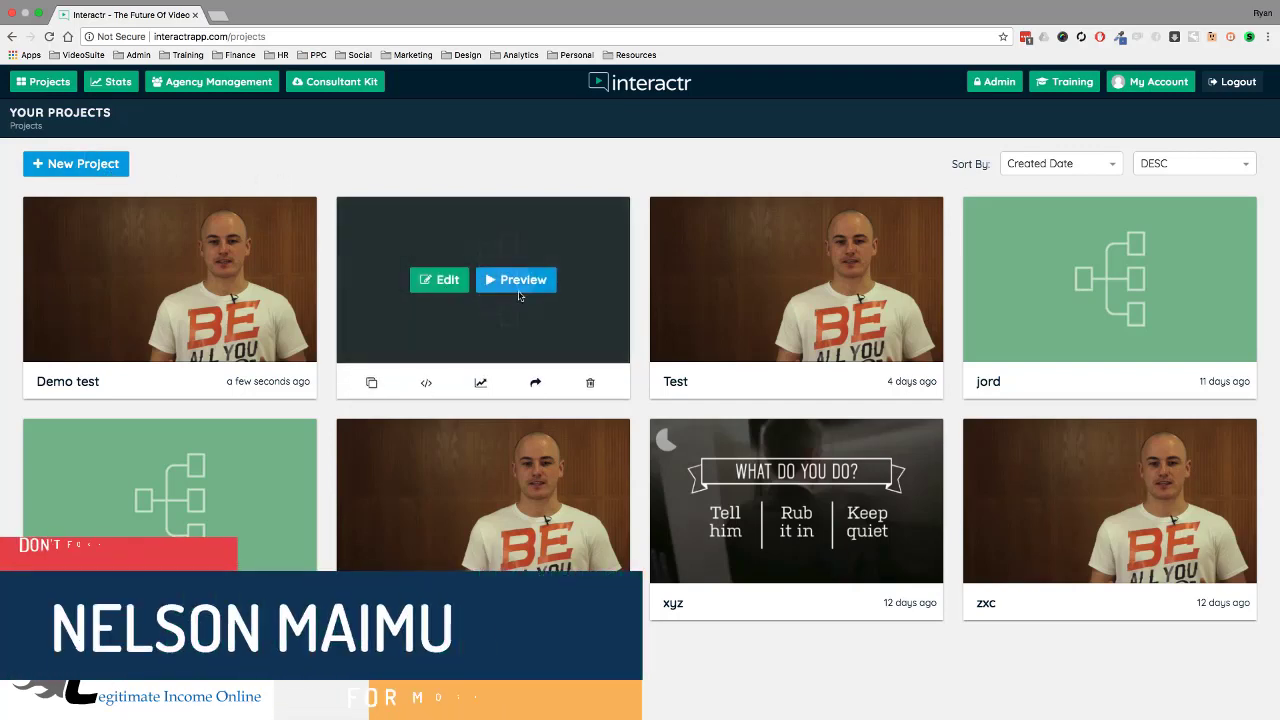
pyautogui.click(445, 282)
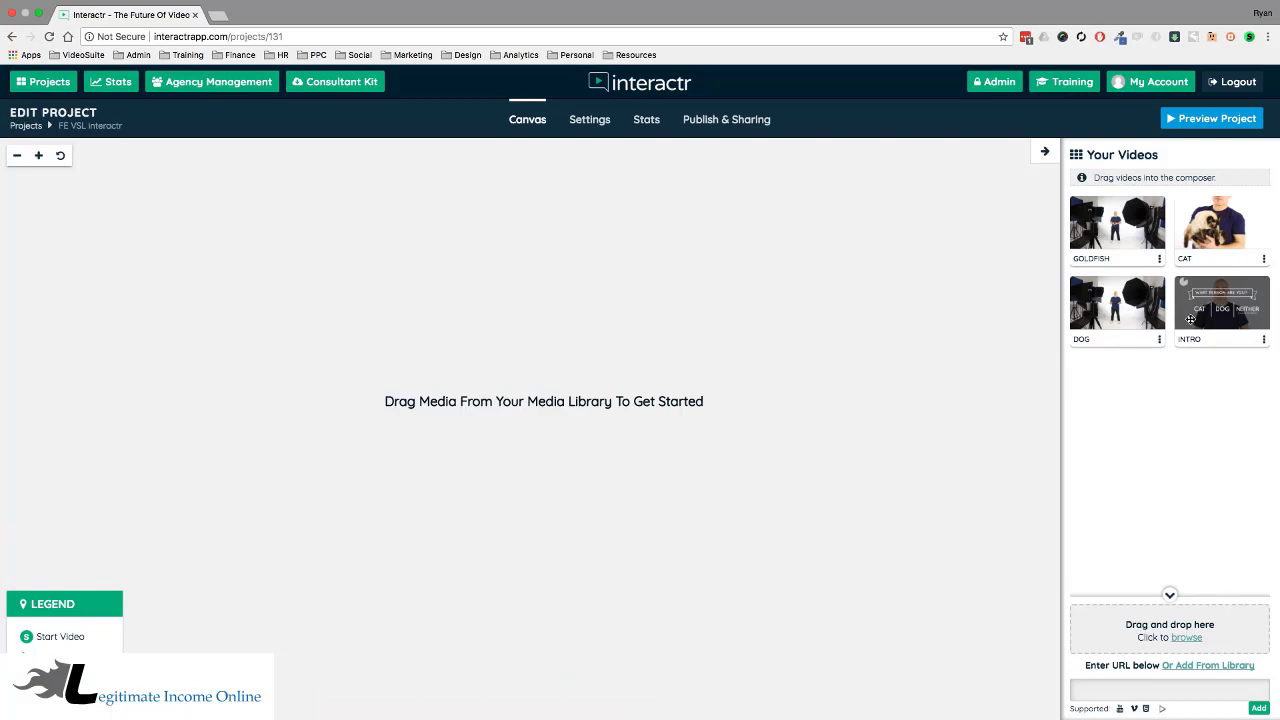
# Copy the web address of YouTube's 15ft Great White Shark video, then close its tab.
pyautogui.click(219, 15)
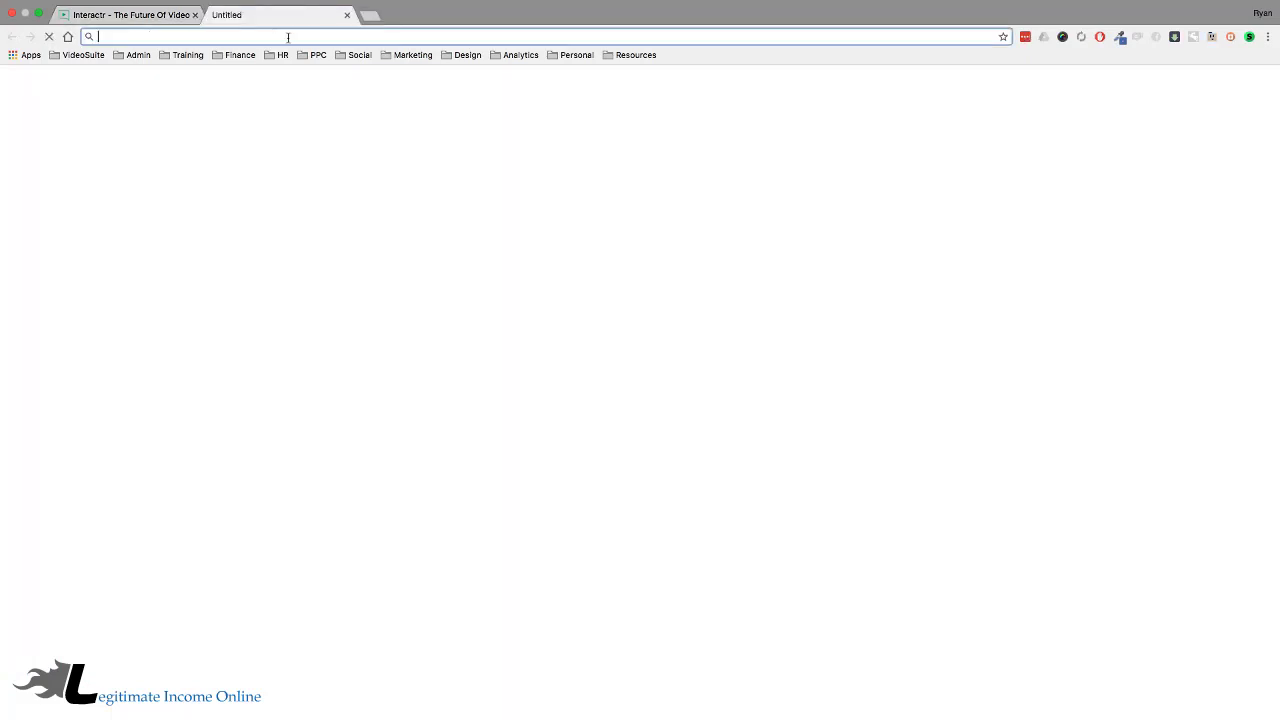
pyautogui.write('youtube.com')
pyautogui.press('Return')
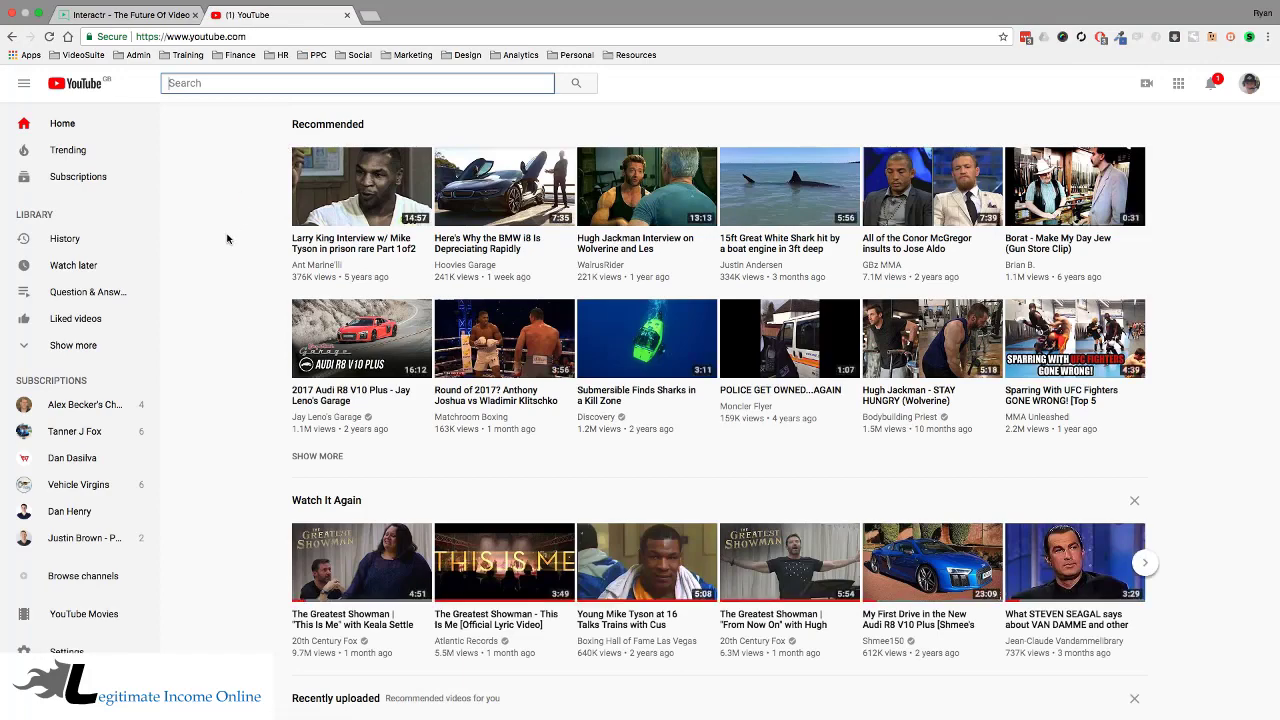
pyautogui.click(781, 187)
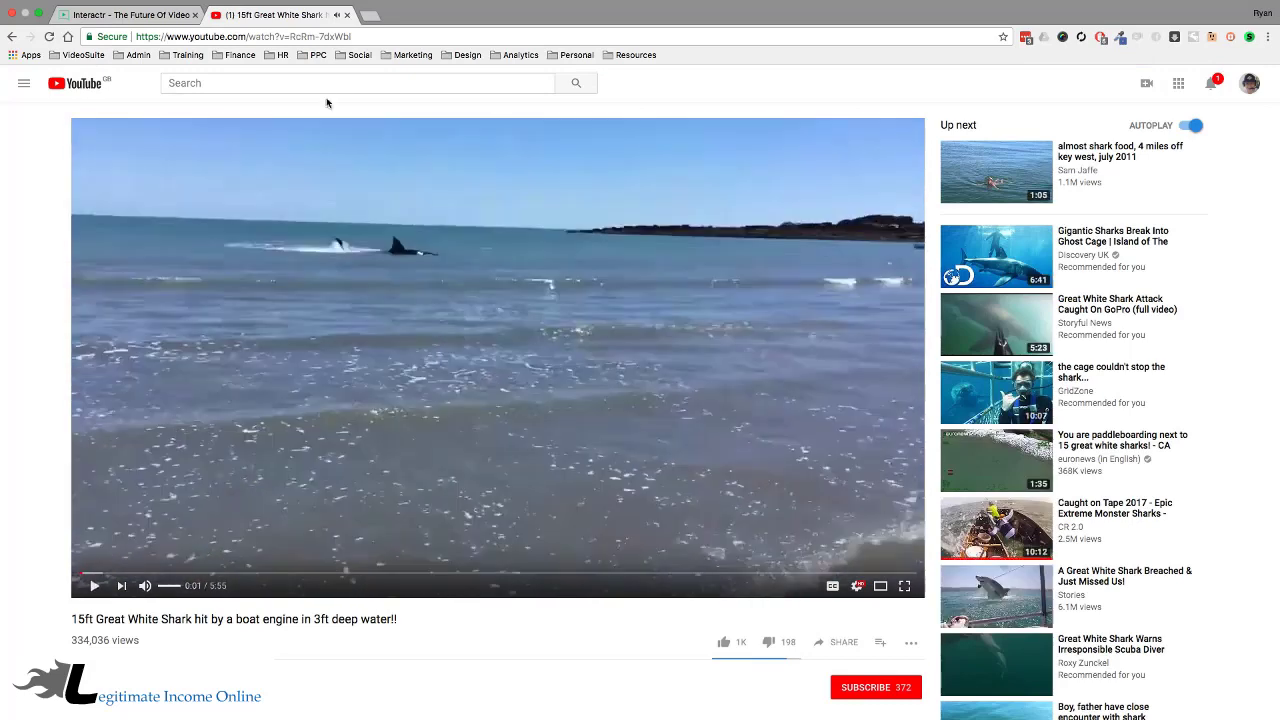
pyautogui.click(340, 37)
pyautogui.rightClick(344, 36)
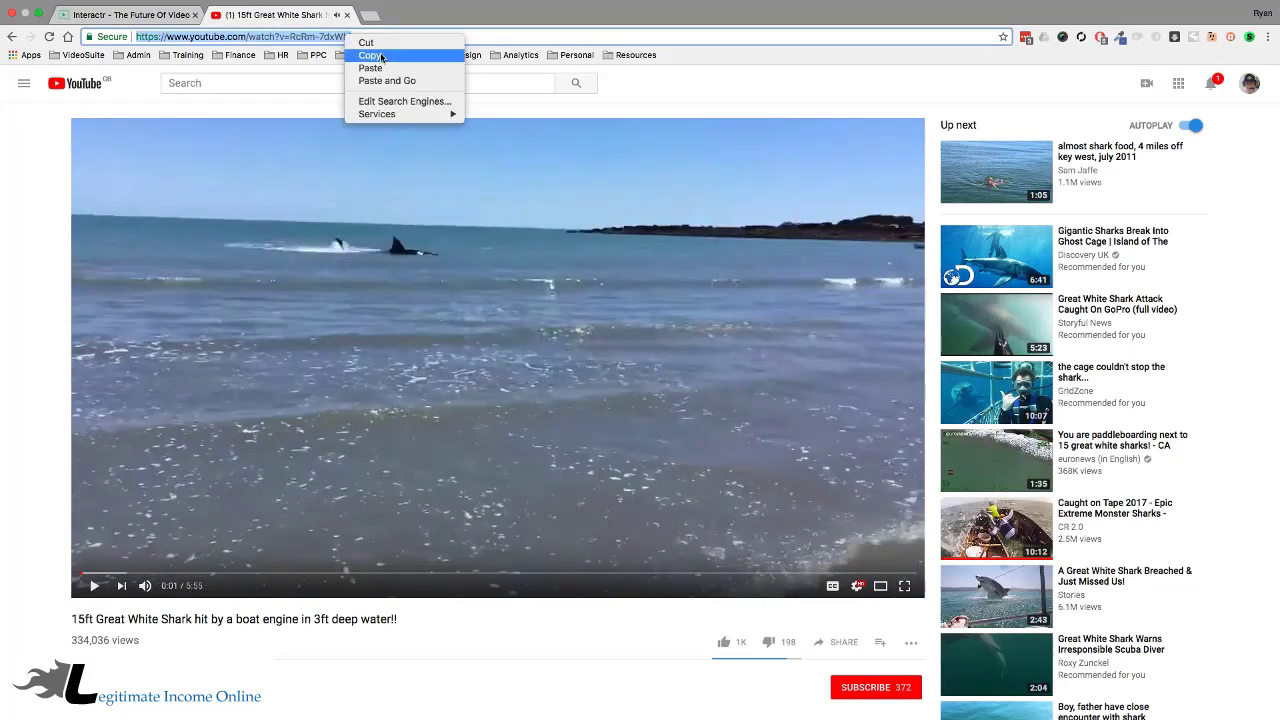
pyautogui.click(381, 56)
pyautogui.click(347, 15)
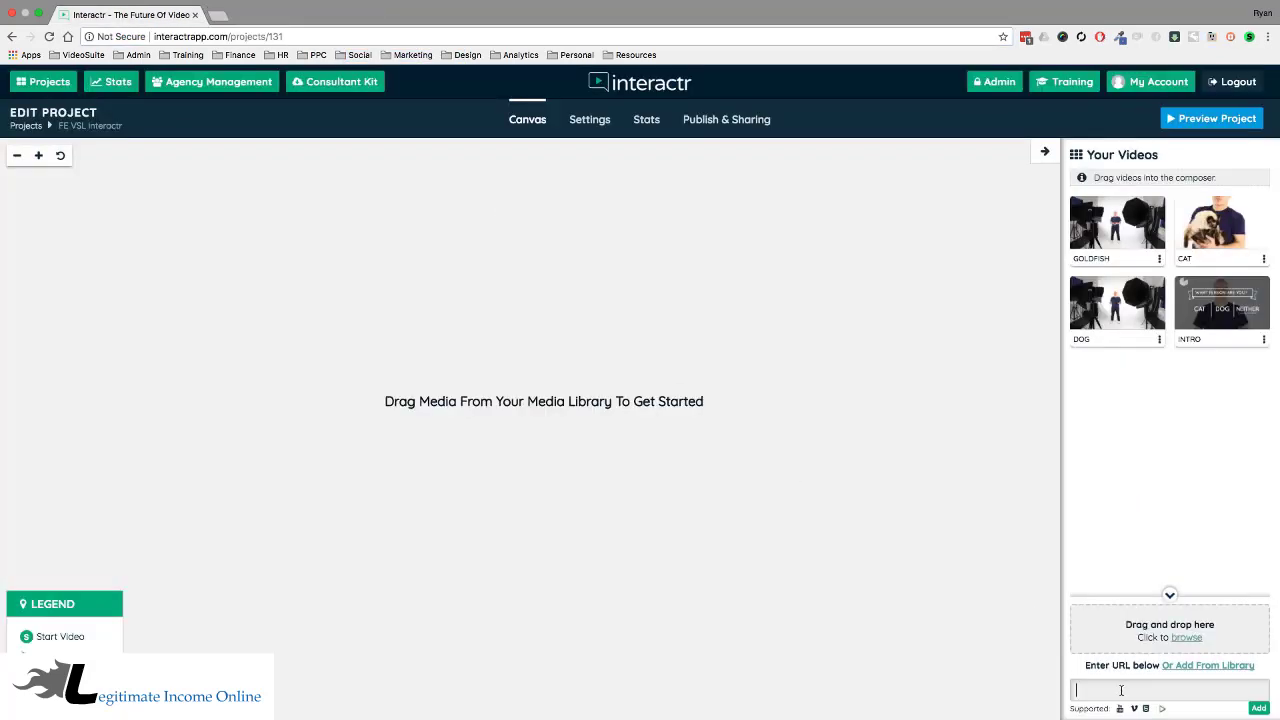
# Paste the copied YouTube link to add the shark video to the project's videos.
pyautogui.rightClick(1121, 690)
pyautogui.click(1020, 576)
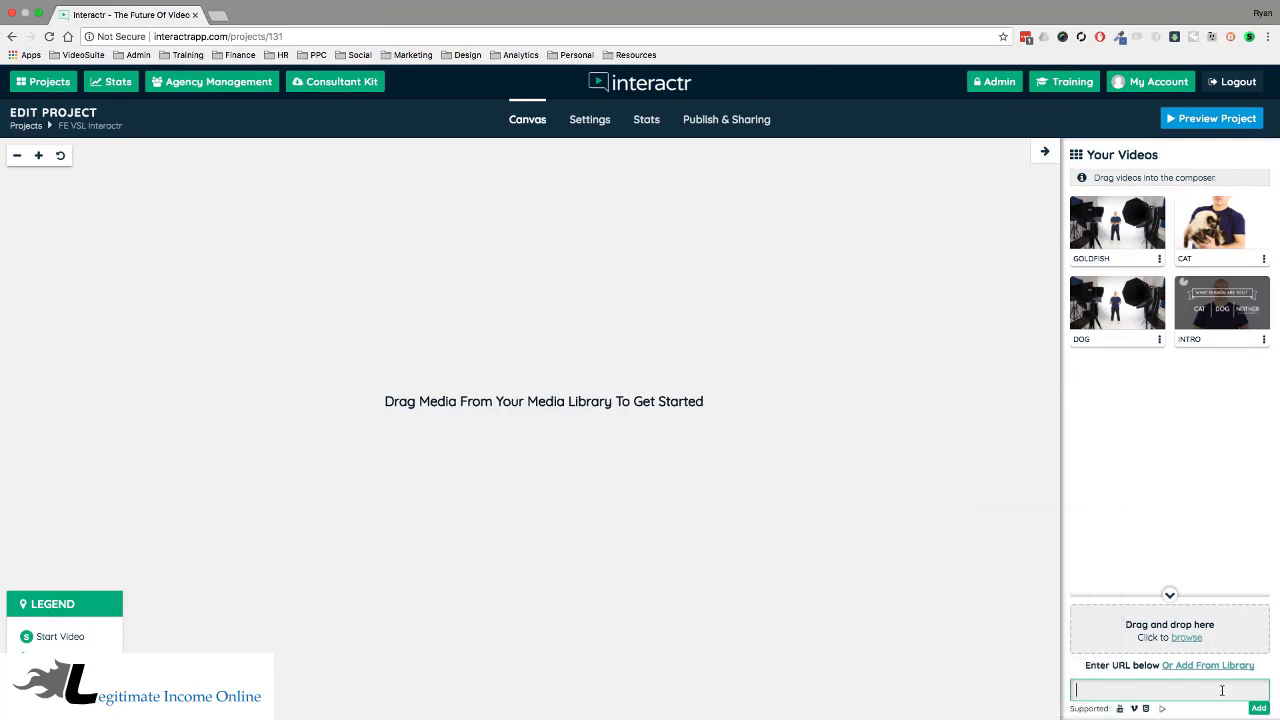
pyautogui.click(1258, 708)
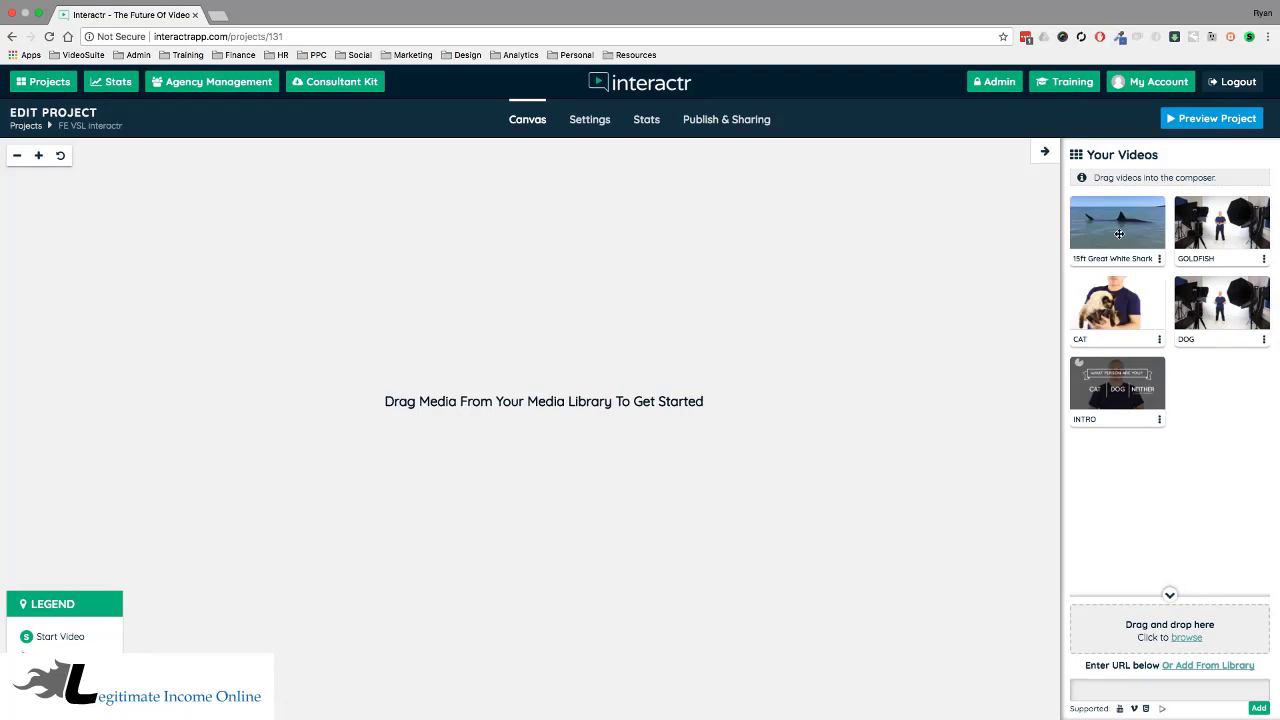
# Place the shark video on the canvas, then delete its node with confirmation.
pyautogui.moveTo(1117, 235); pyautogui.dragTo(386, 331)
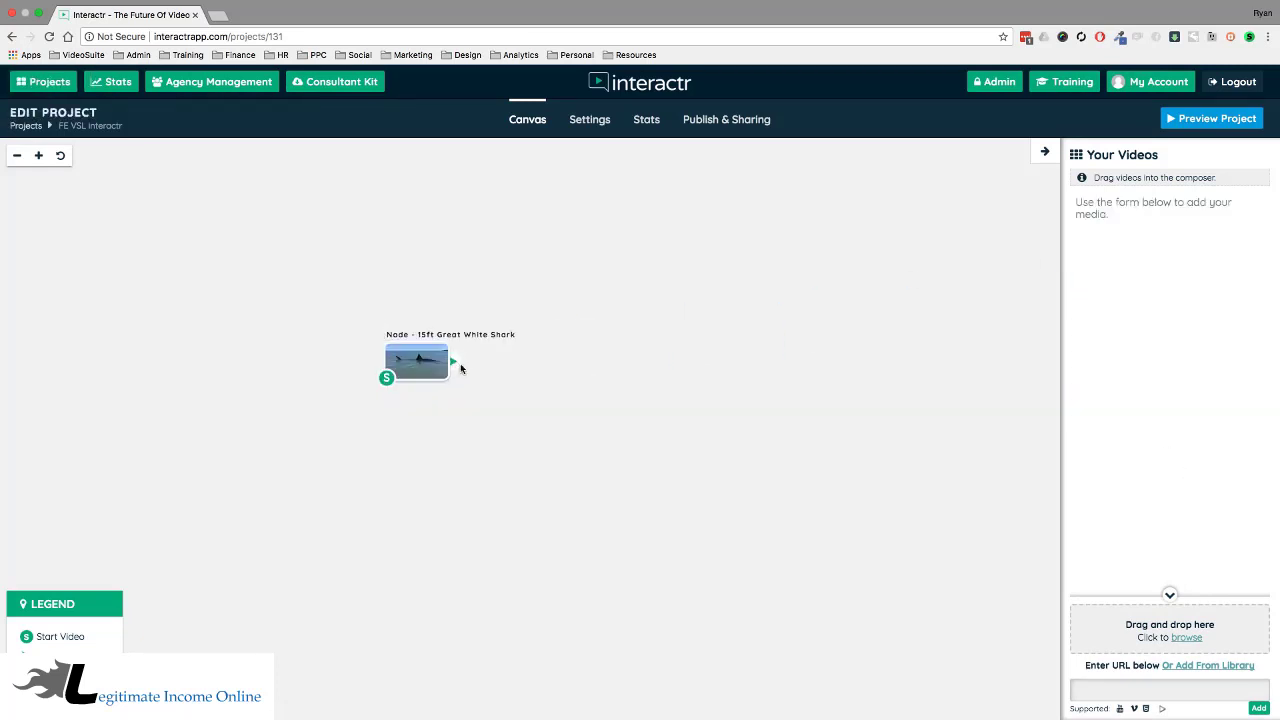
pyautogui.moveTo(458, 363); pyautogui.dragTo(678, 222)
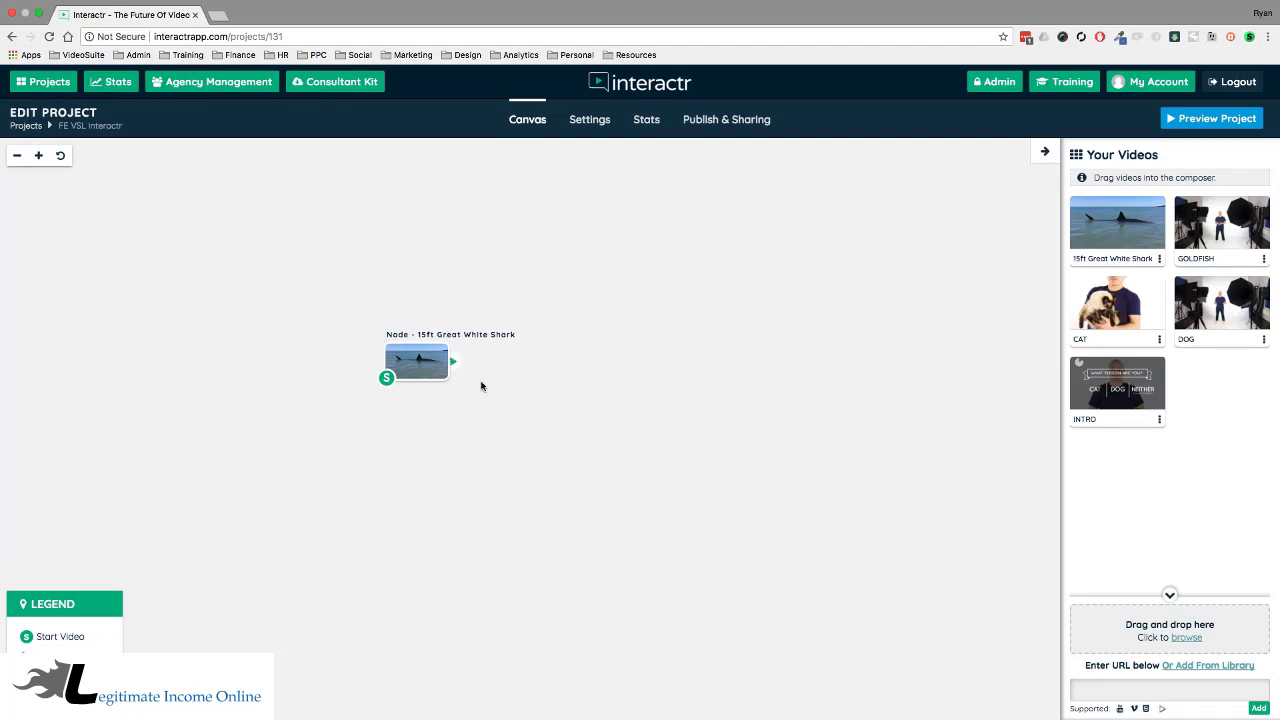
pyautogui.moveTo(435, 353)
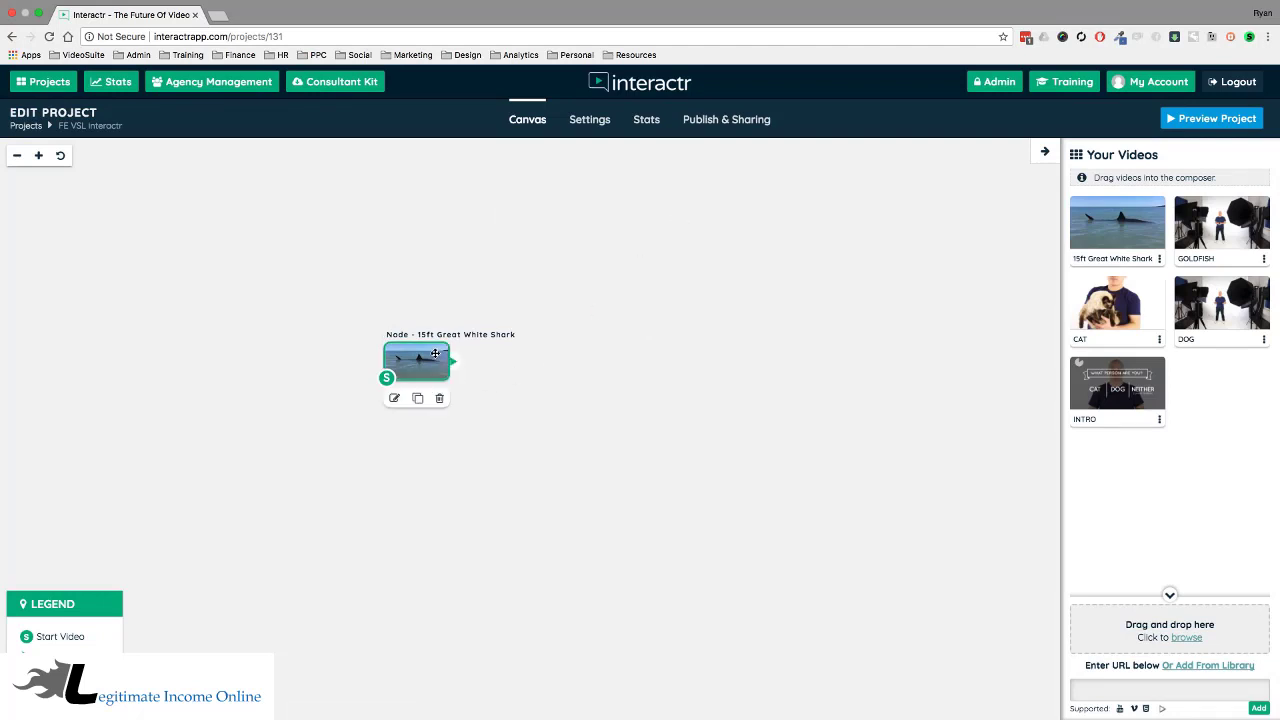
pyautogui.click(439, 398)
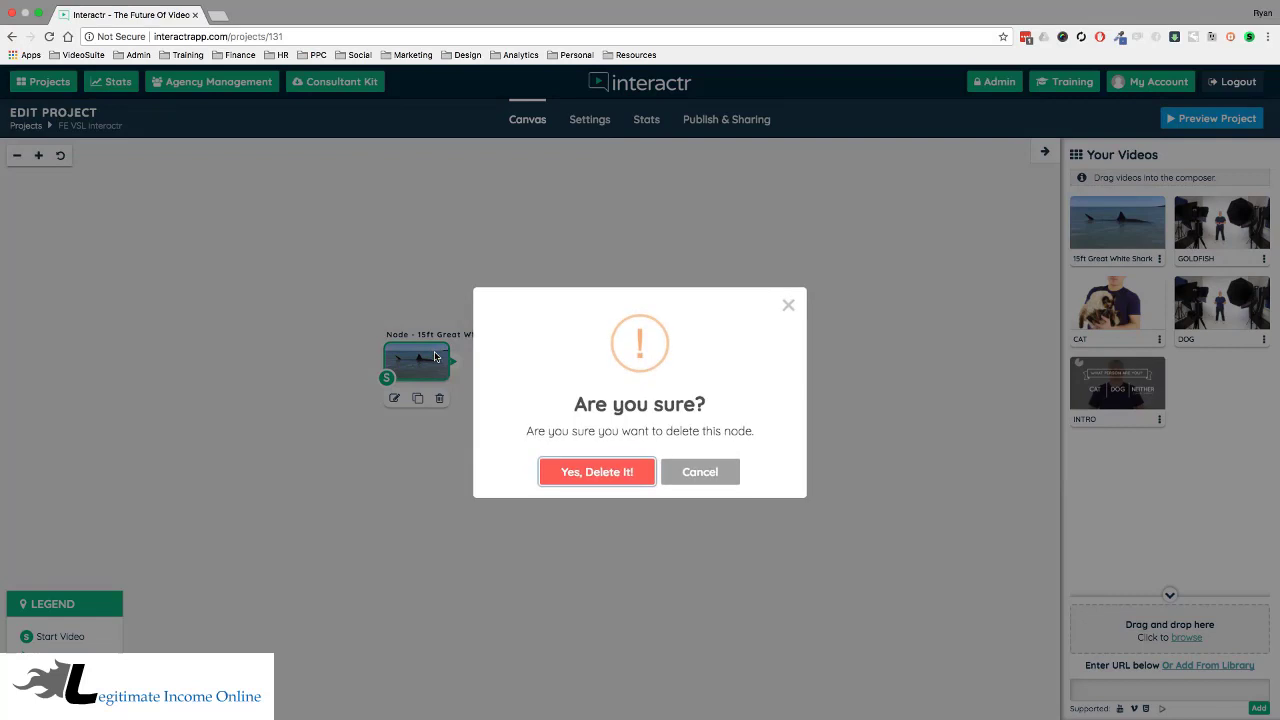
pyautogui.click(616, 476)
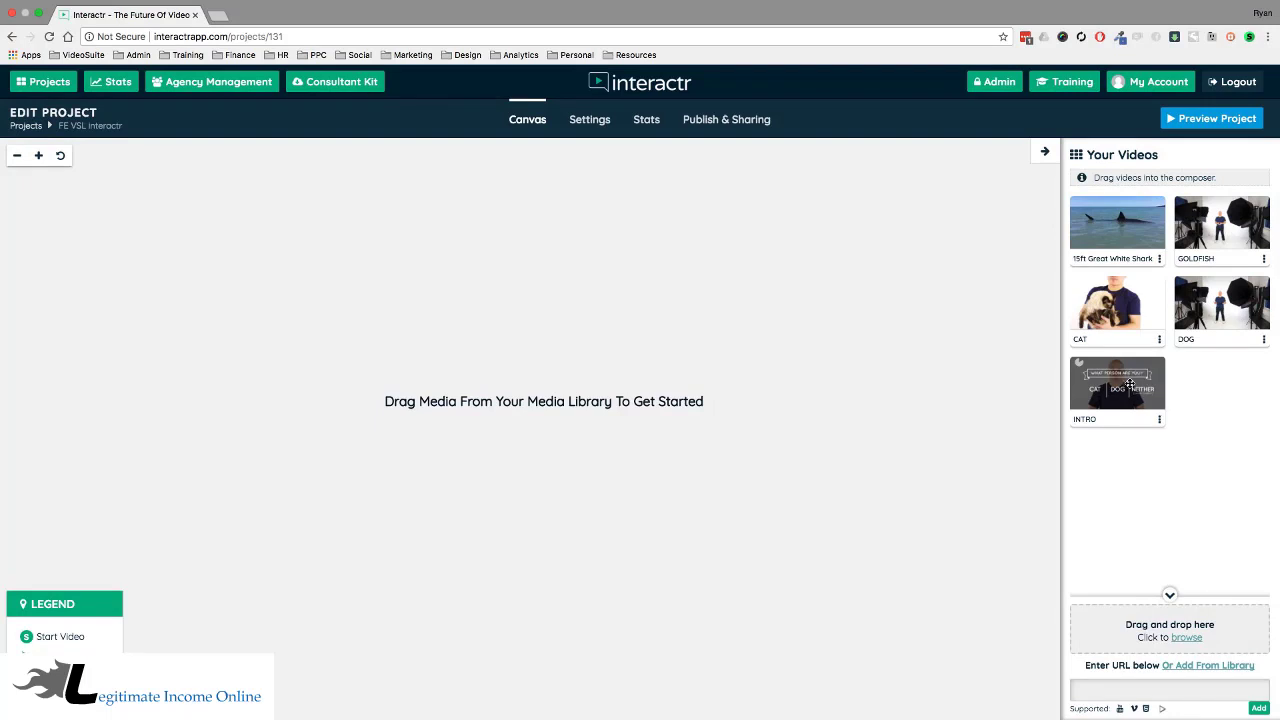
# Place INTRO, CAT, GOLDFISH and DOG videos on the canvas and adjust their node positions.
pyautogui.moveTo(1130, 385); pyautogui.dragTo(171, 366)
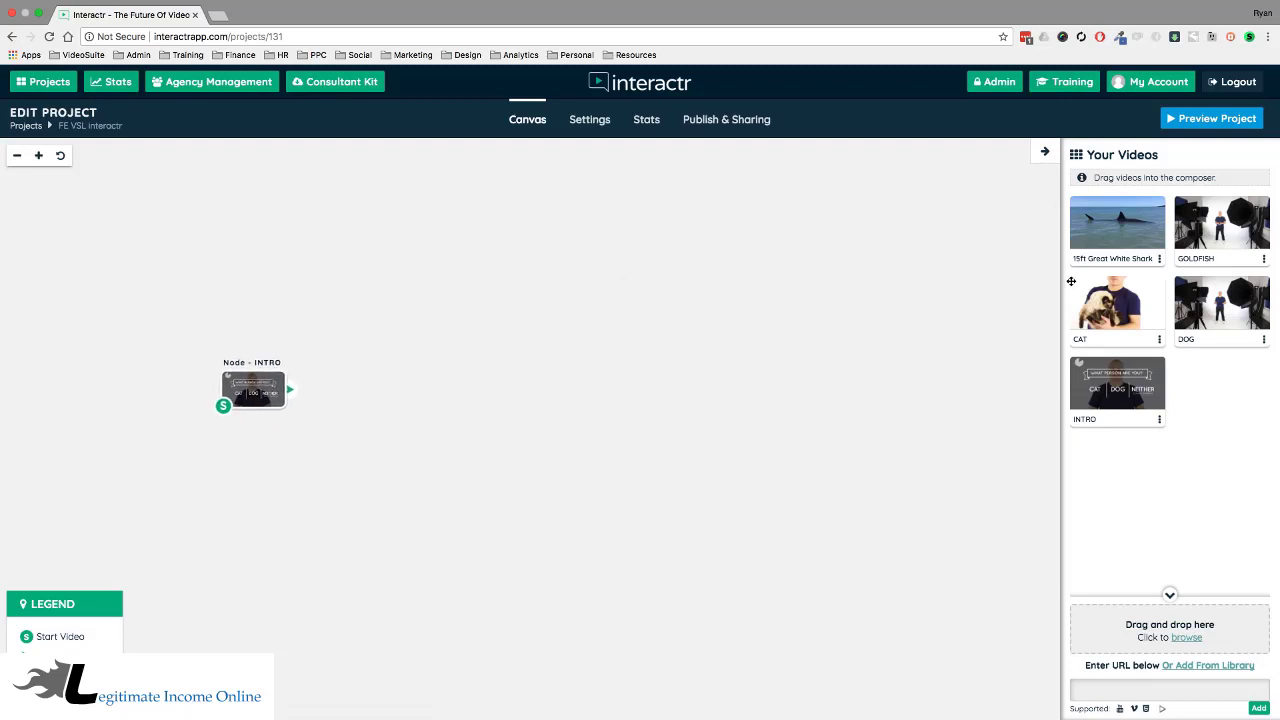
pyautogui.moveTo(1135, 305); pyautogui.dragTo(509, 226)
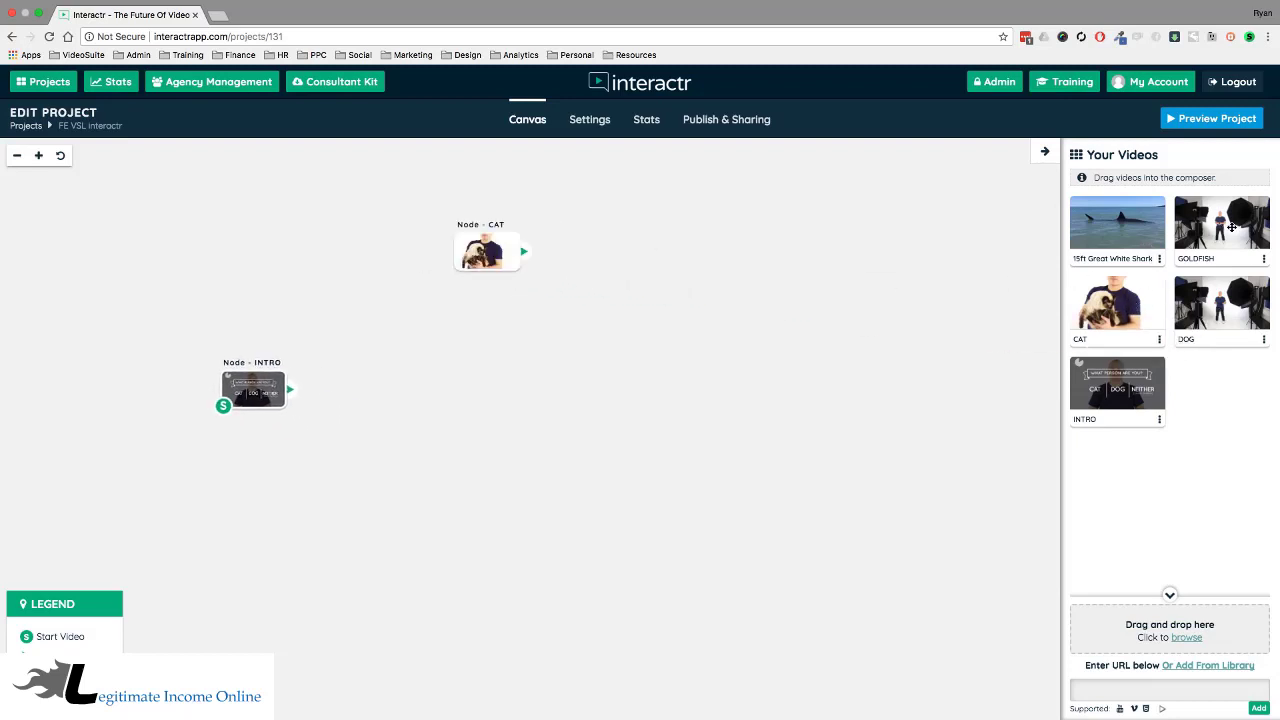
pyautogui.moveTo(1224, 227); pyautogui.dragTo(487, 385)
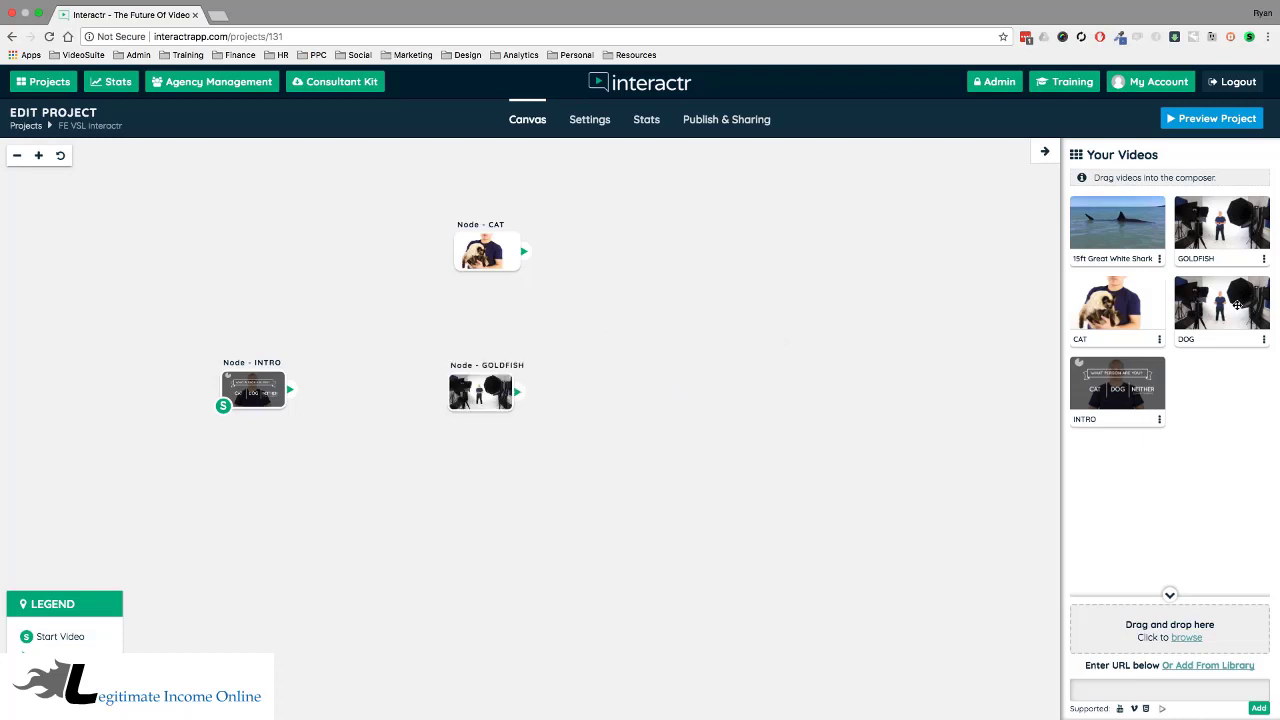
pyautogui.moveTo(1224, 308); pyautogui.dragTo(440, 517)
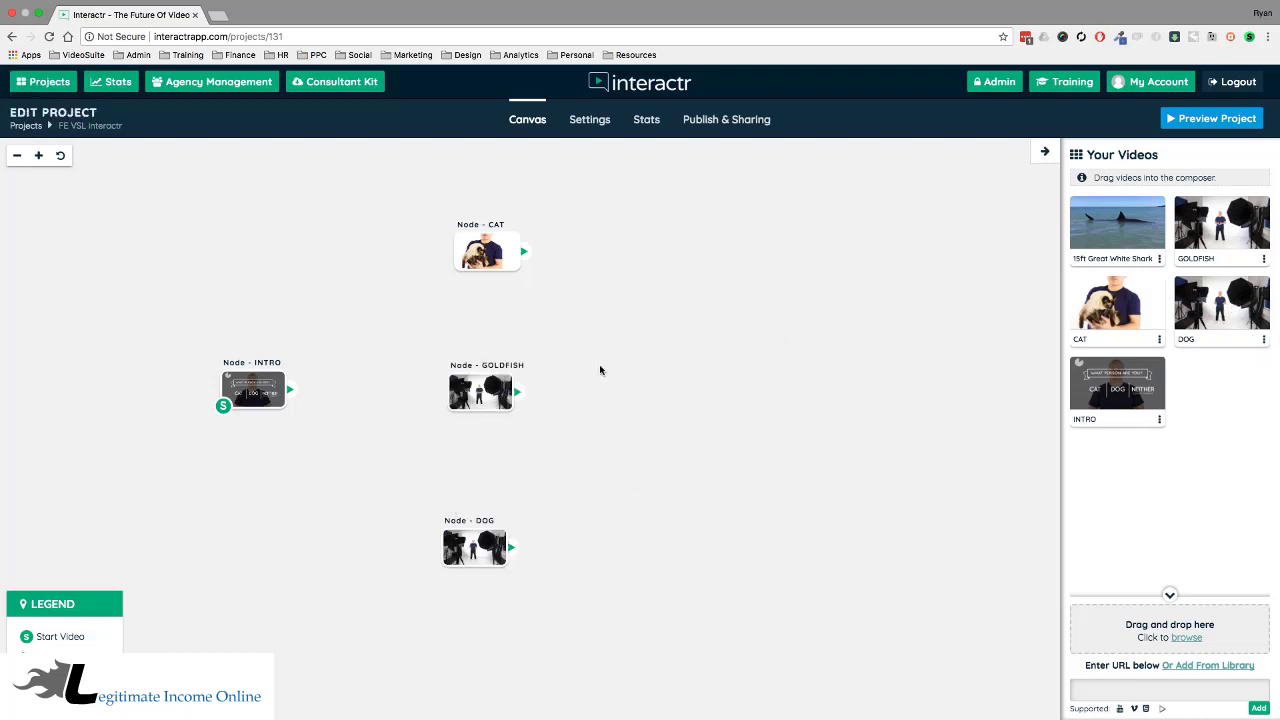
pyautogui.moveTo(487, 250); pyautogui.dragTo(499, 238)
pyautogui.moveTo(481, 392); pyautogui.dragTo(505, 387)
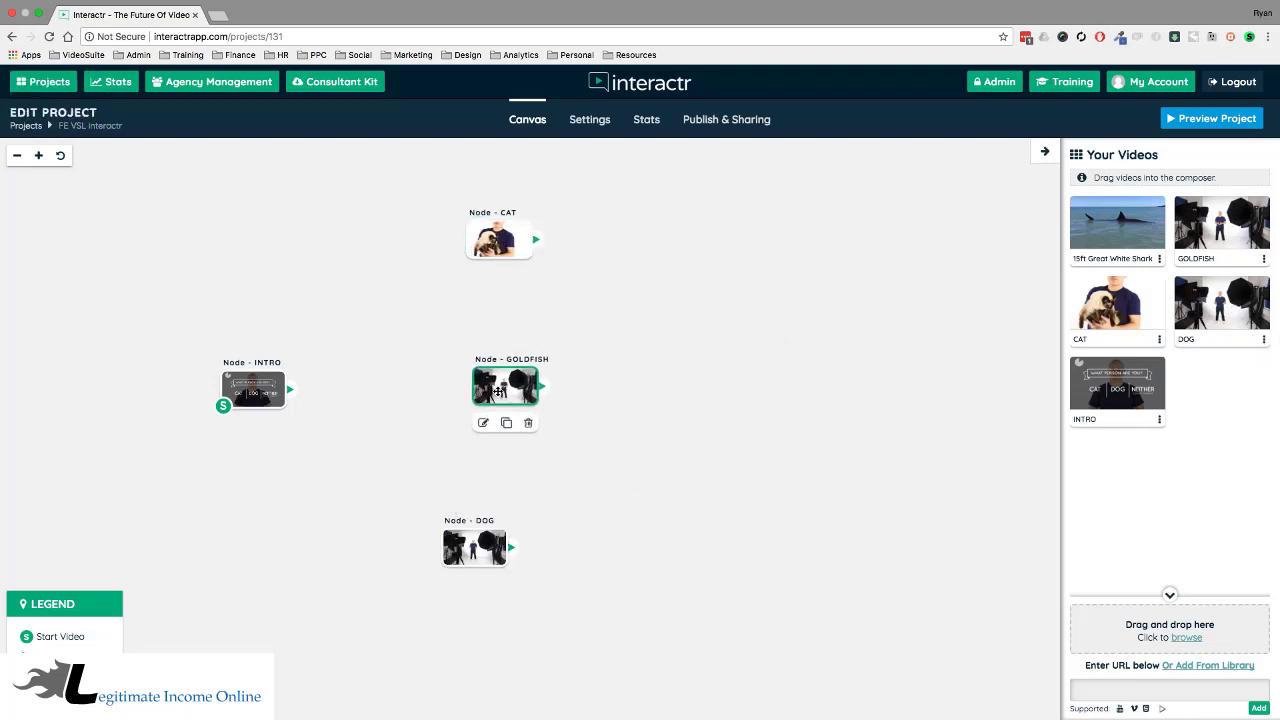
pyautogui.moveTo(514, 544); pyautogui.dragTo(537, 537)
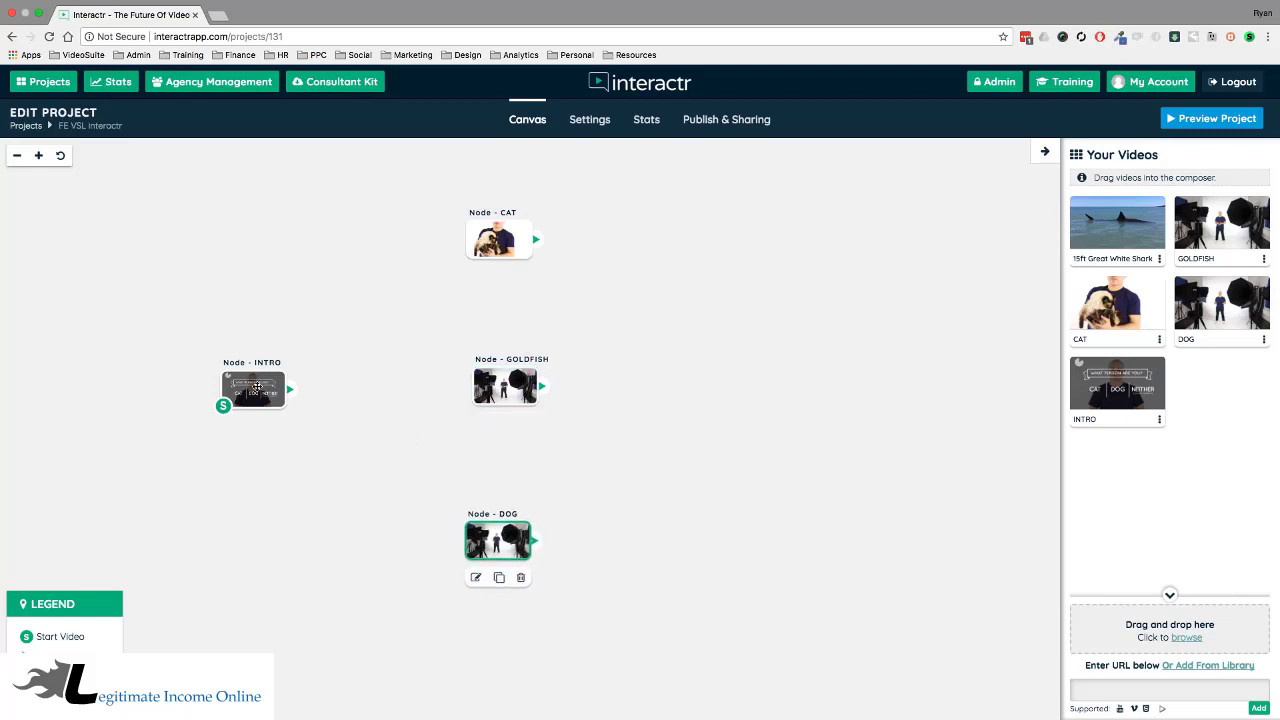
pyautogui.moveTo(257, 390); pyautogui.dragTo(226, 388)
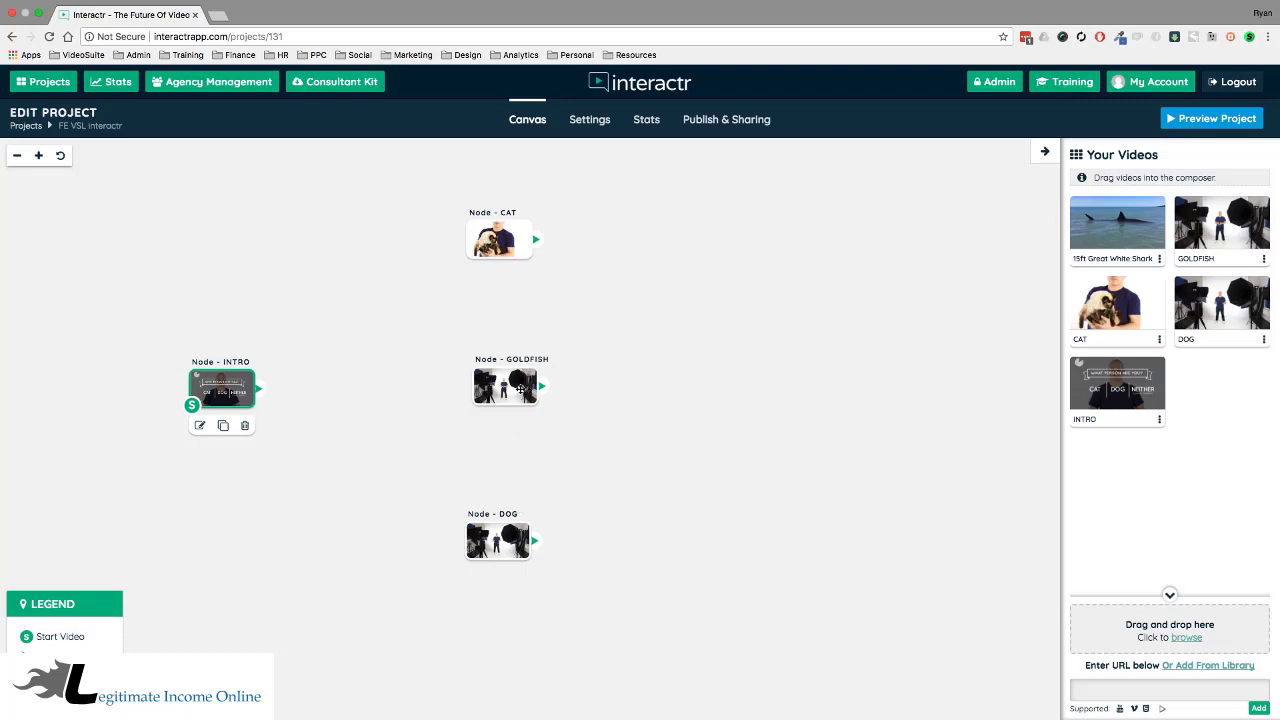
pyautogui.moveTo(521, 389); pyautogui.dragTo(516, 394)
pyautogui.moveTo(632, 367); pyautogui.dragTo(697, 374)
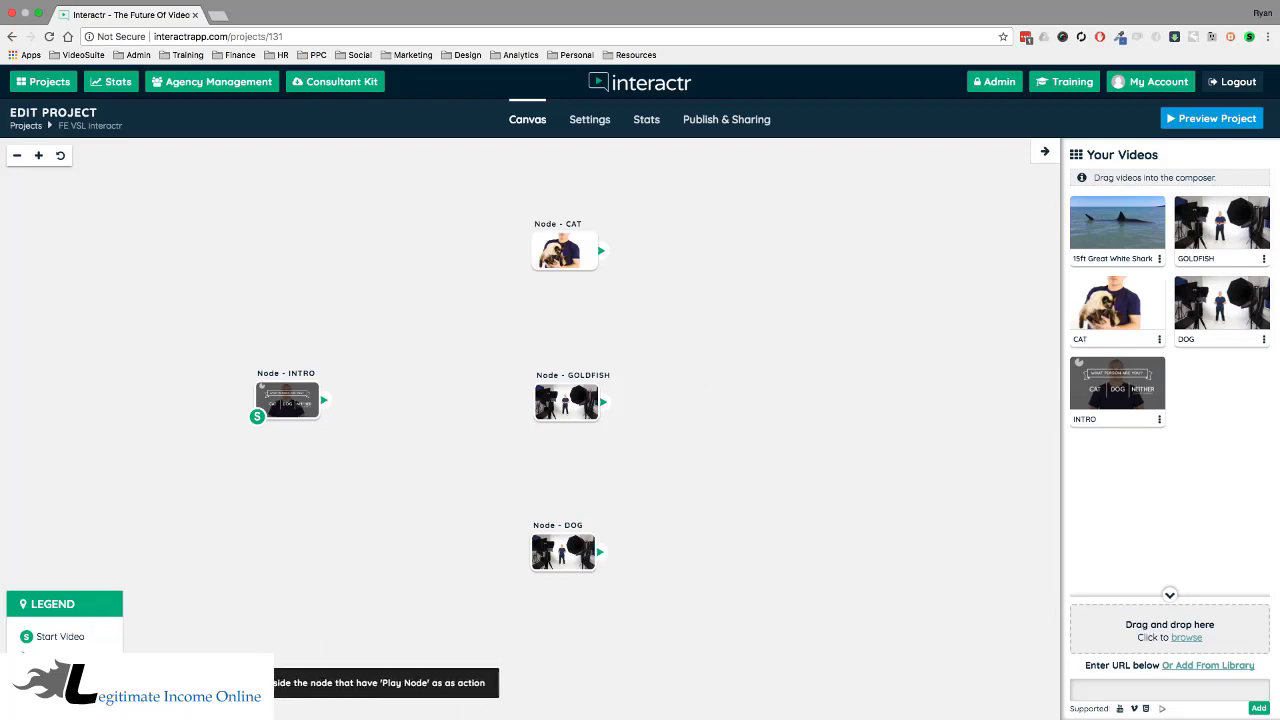
# Link INTRO's output to CAT and move the GOLDFISH and CAT nodes.
pyautogui.moveTo(323, 400)
pyautogui.mouseDown()
pyautogui.moveTo(390, 384)
pyautogui.moveTo(541, 258)
pyautogui.mouseUp()
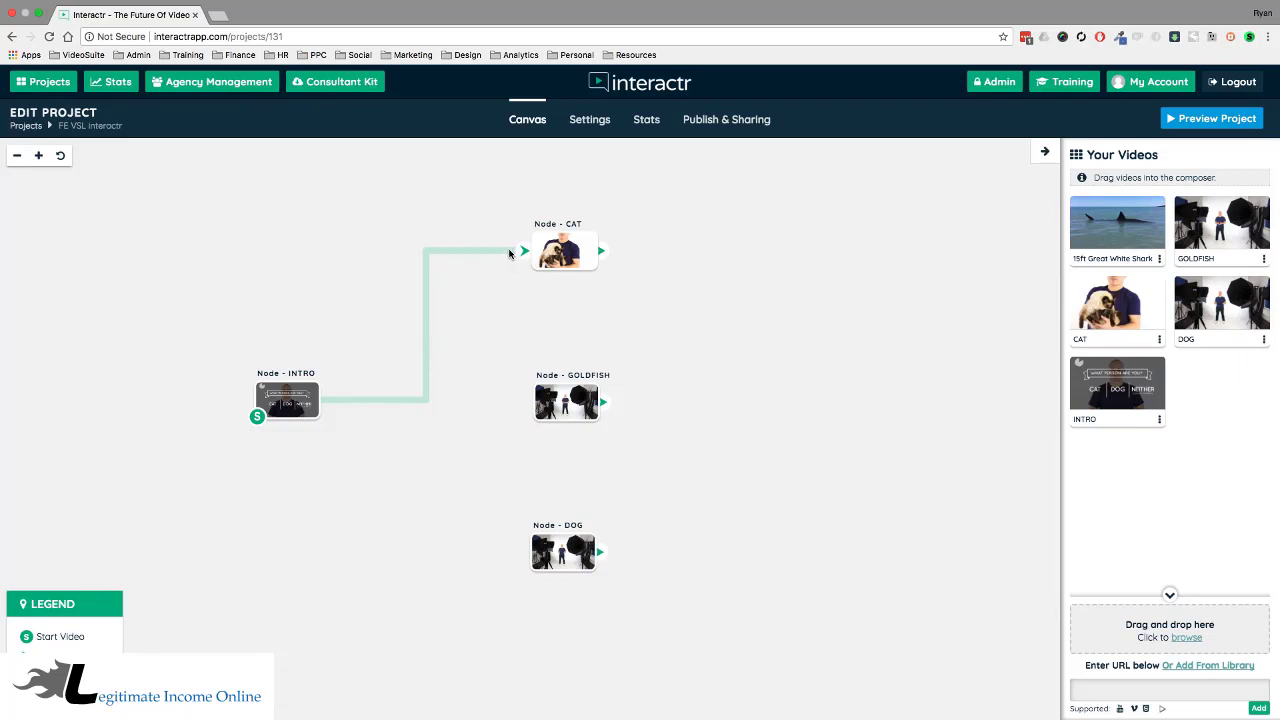
pyautogui.moveTo(574, 403); pyautogui.dragTo(773, 238)
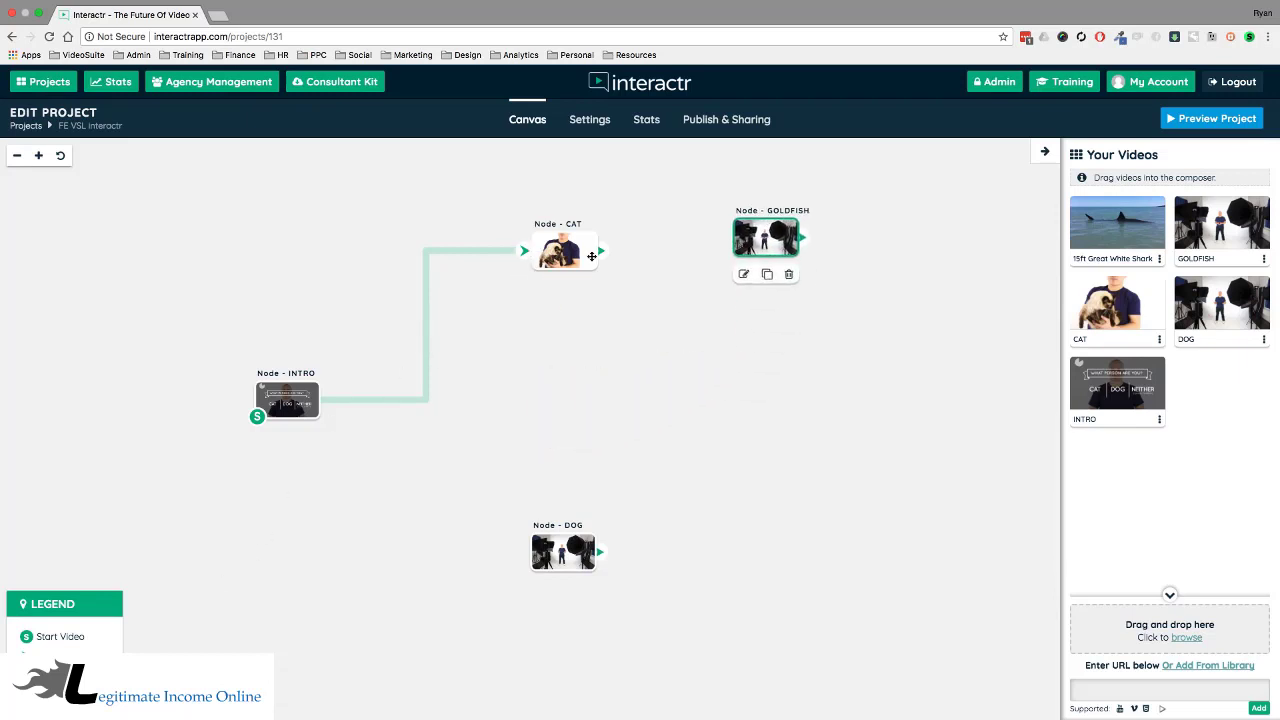
pyautogui.moveTo(591, 256); pyautogui.dragTo(472, 362)
pyautogui.click(275, 400)
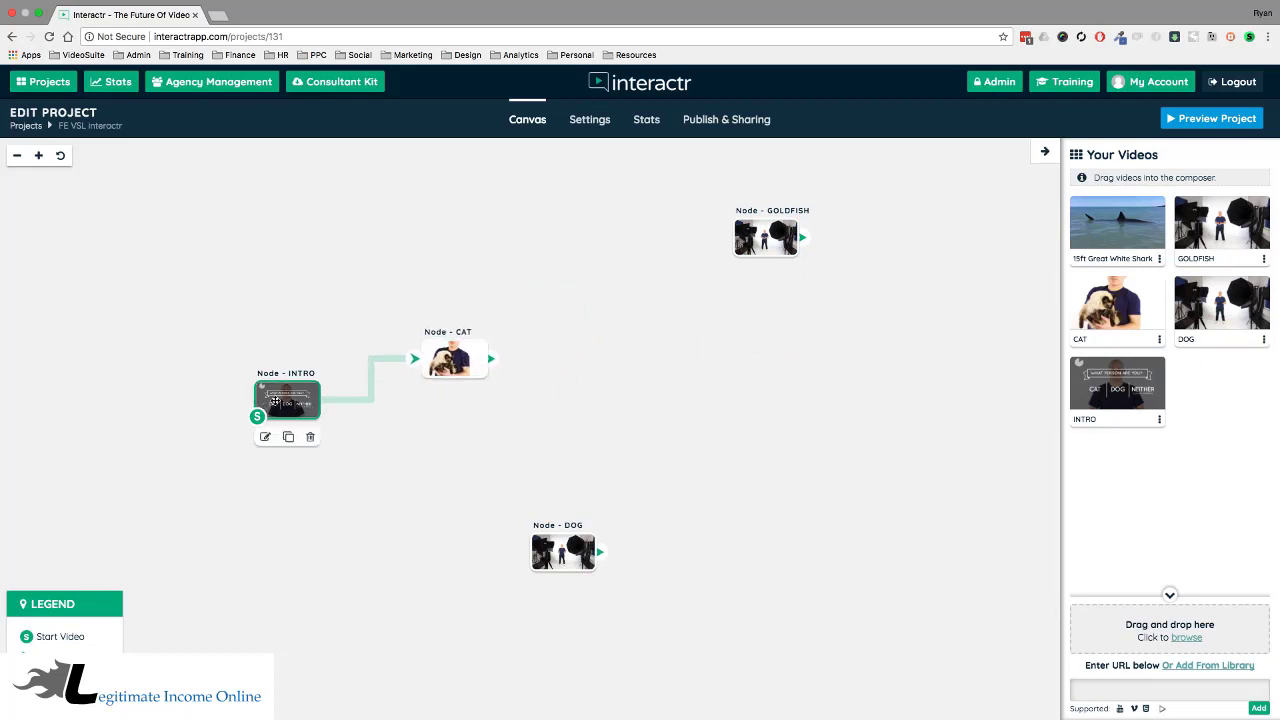
pyautogui.click(457, 360)
pyautogui.moveTo(476, 375); pyautogui.dragTo(462, 388)
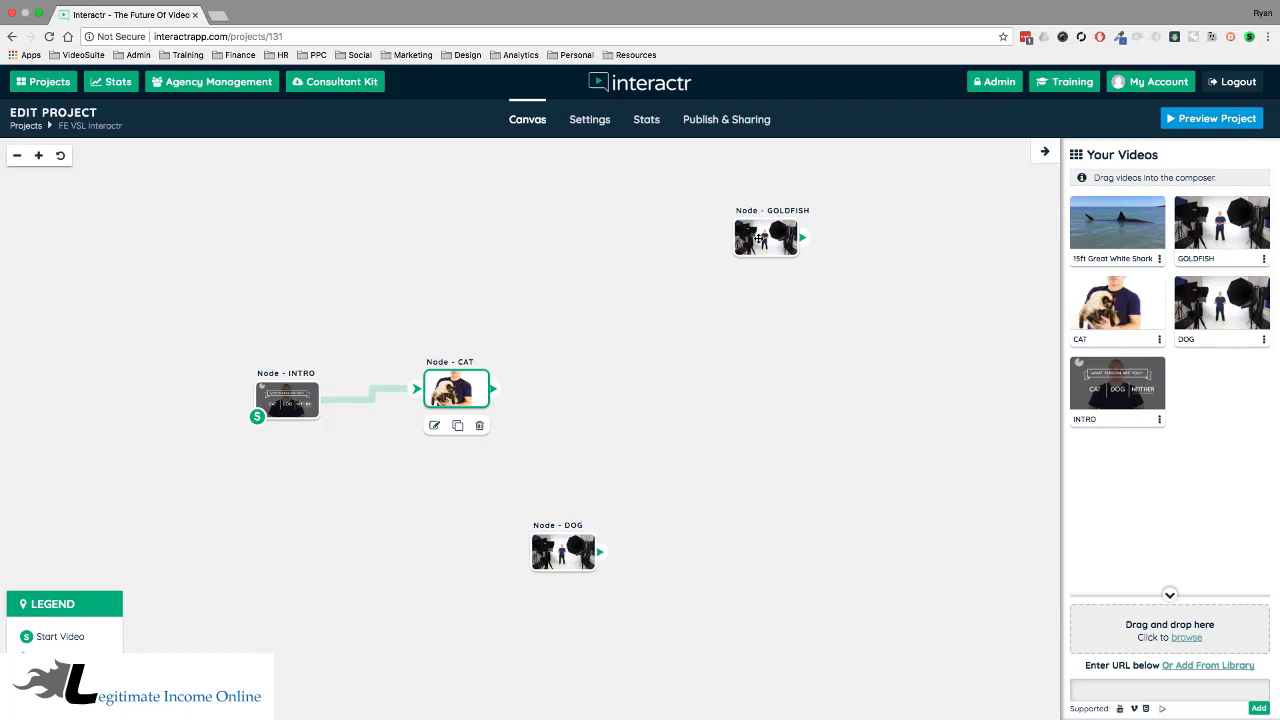
# Reposition GOLDFISH, DOG and CAT, and remove the INTRO-to-CAT connection.
pyautogui.moveTo(760, 240); pyautogui.dragTo(617, 227)
pyautogui.moveTo(558, 557); pyautogui.dragTo(621, 511)
pyautogui.moveTo(625, 220); pyautogui.dragTo(632, 271)
pyautogui.moveTo(620, 510); pyautogui.dragTo(632, 495)
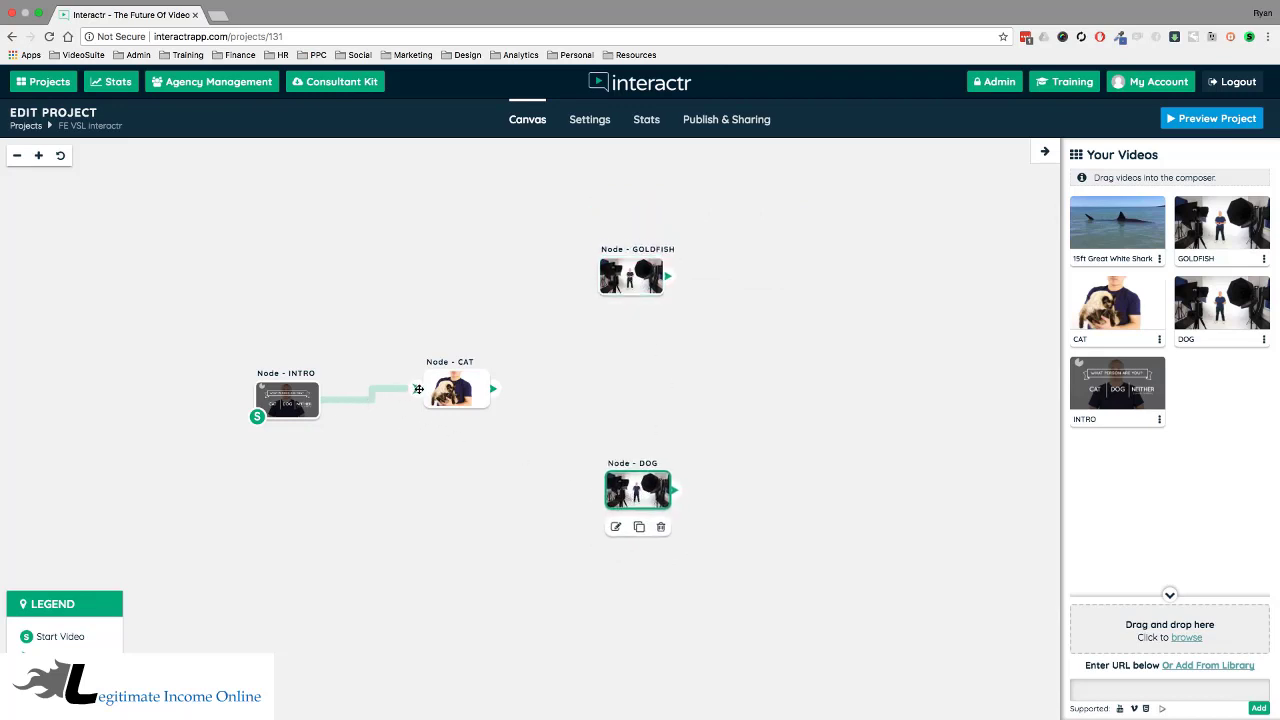
pyautogui.moveTo(466, 390); pyautogui.dragTo(503, 370)
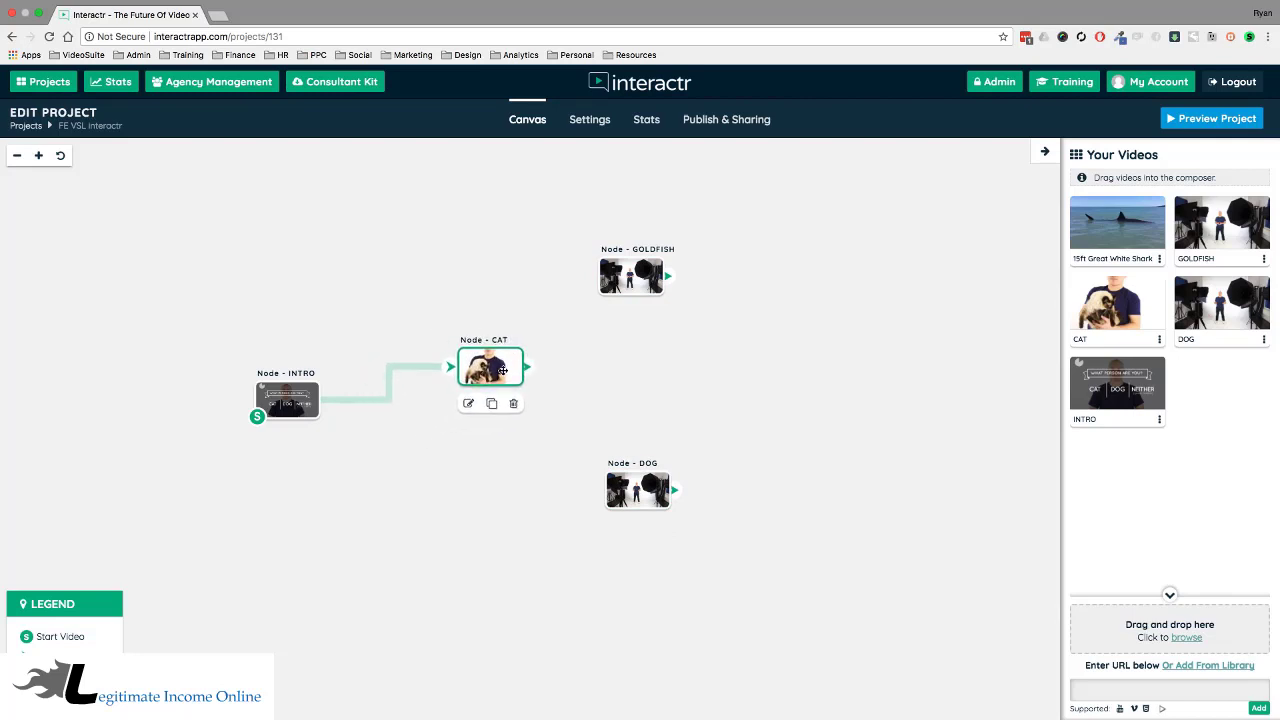
pyautogui.click(449, 366)
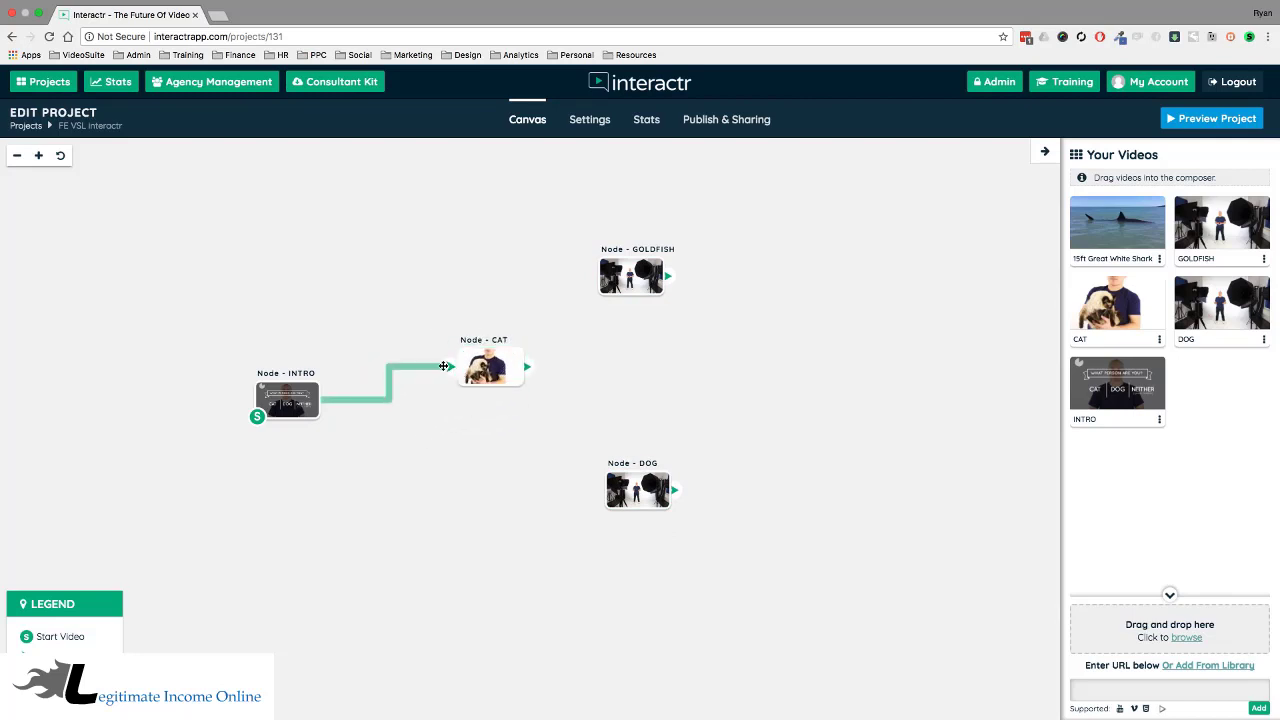
pyautogui.moveTo(444, 366); pyautogui.dragTo(443, 370)
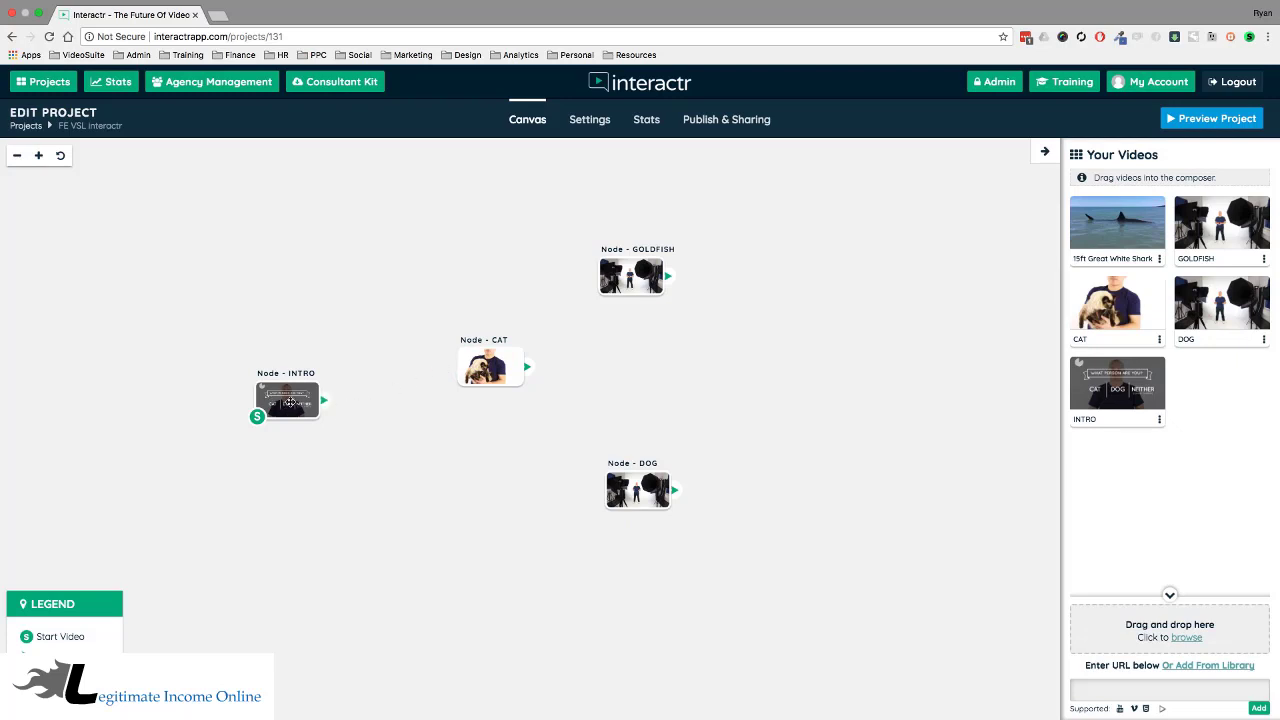
# Line up GOLDFISH, CAT and DOG in a vertical column.
pyautogui.moveTo(600, 277); pyautogui.dragTo(489, 255)
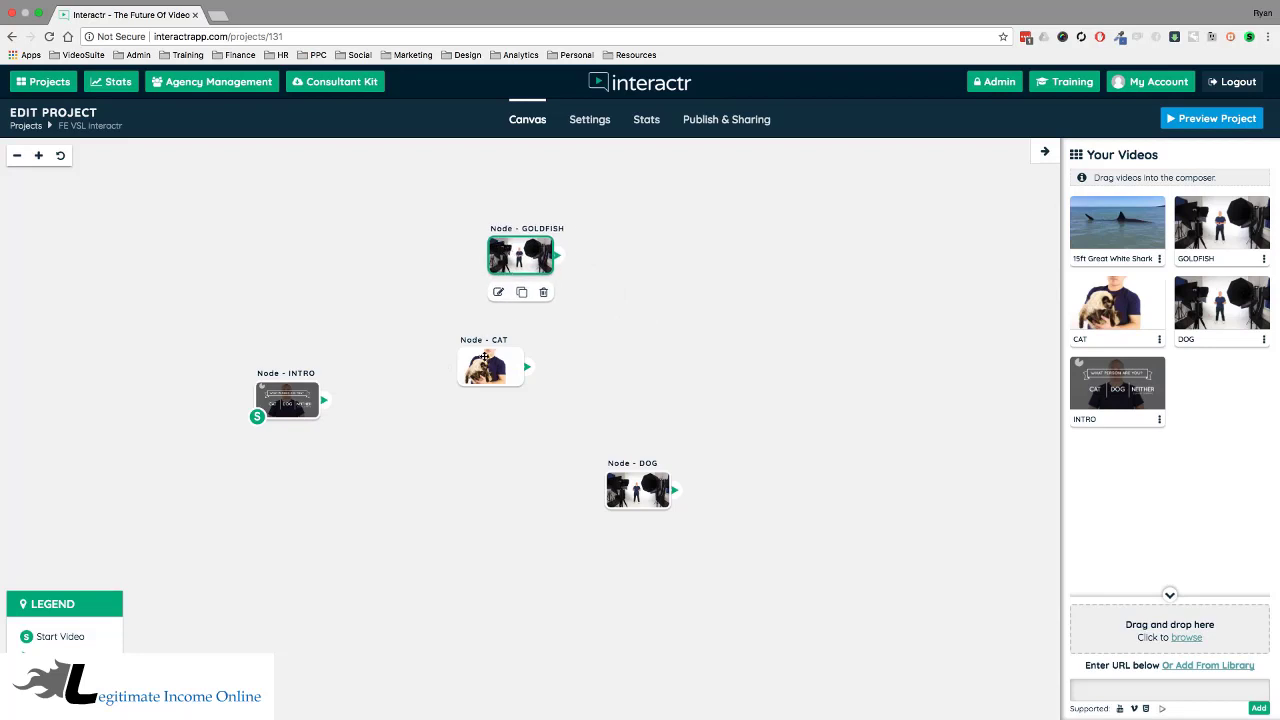
pyautogui.moveTo(480, 368); pyautogui.dragTo(510, 383)
pyautogui.moveTo(642, 499); pyautogui.dragTo(524, 521)
pyautogui.moveTo(534, 396); pyautogui.dragTo(538, 391)
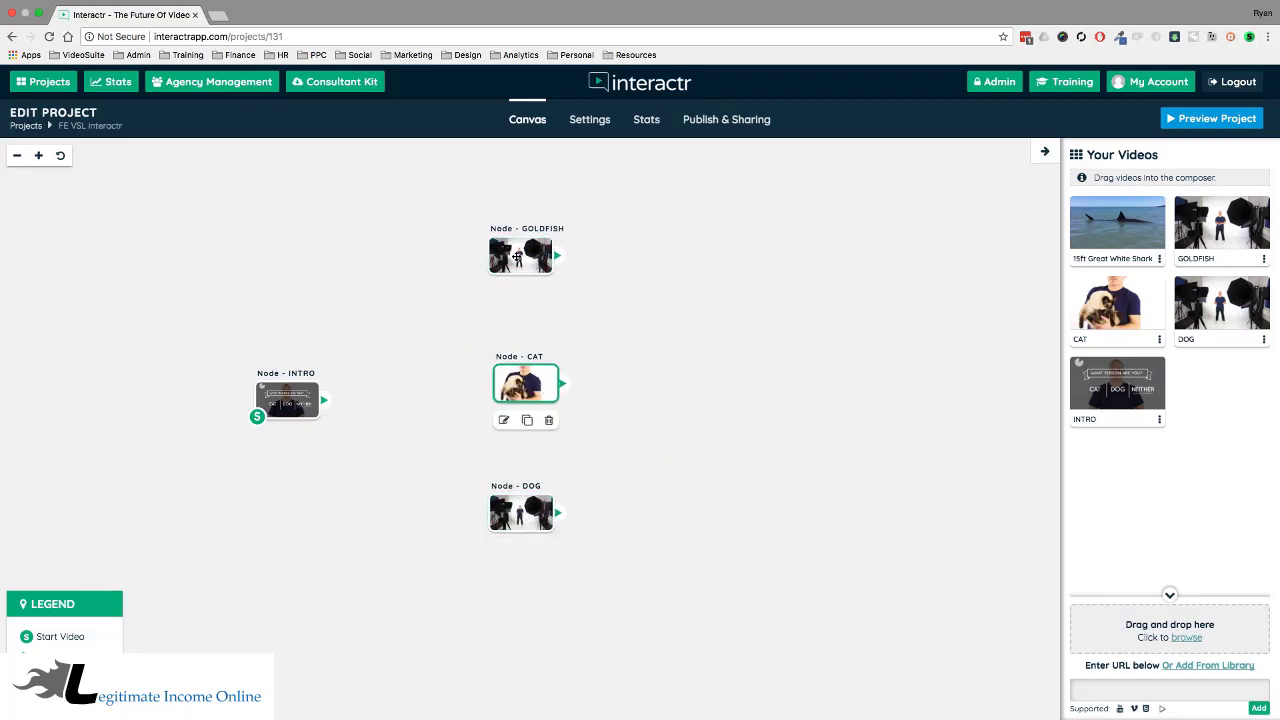
# Select each node in turn to check the layout, finishing on INTRO.
pyautogui.click(517, 256)
pyautogui.click(530, 388)
pyautogui.click(696, 367)
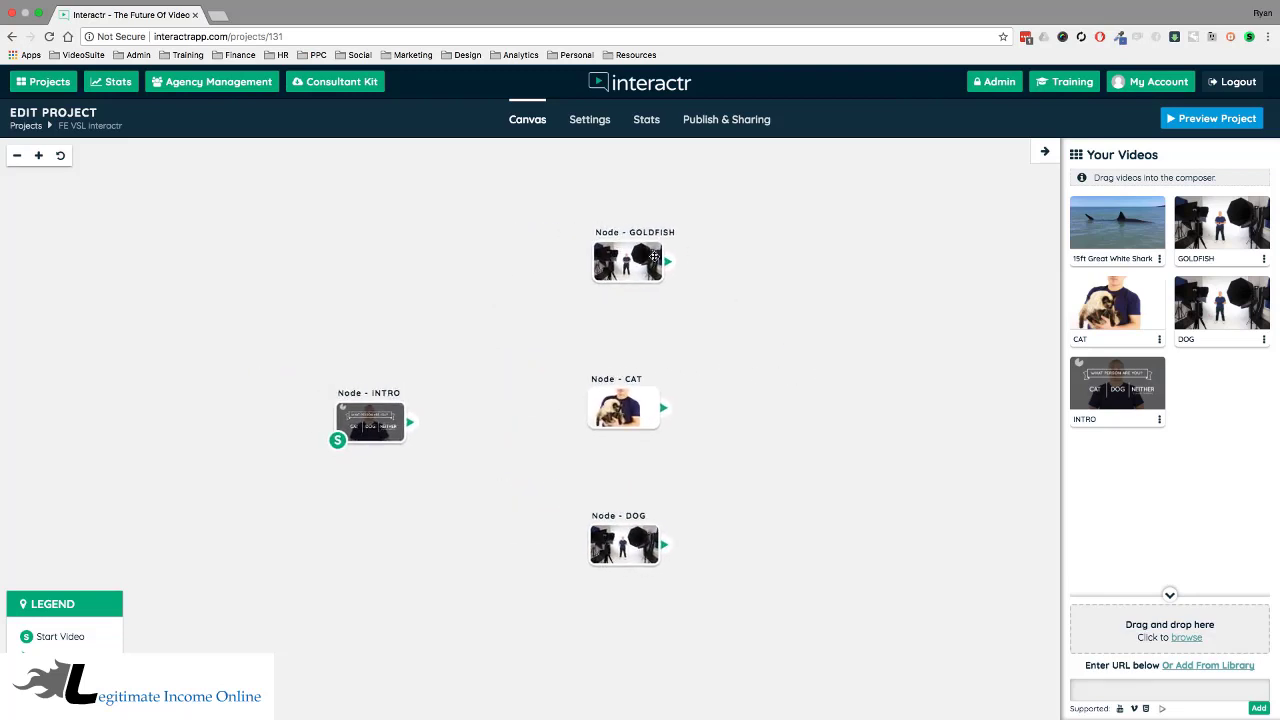
pyautogui.click(653, 256)
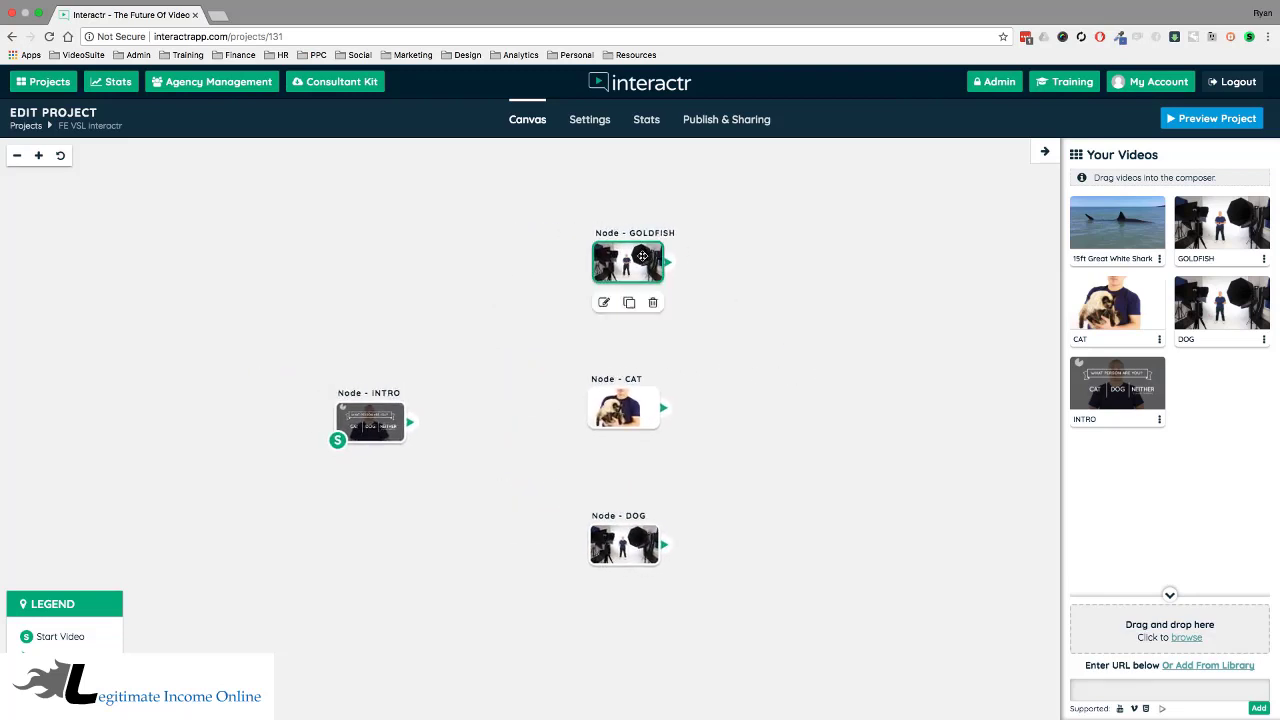
pyautogui.click(388, 424)
pyautogui.click(620, 403)
pyautogui.click(623, 553)
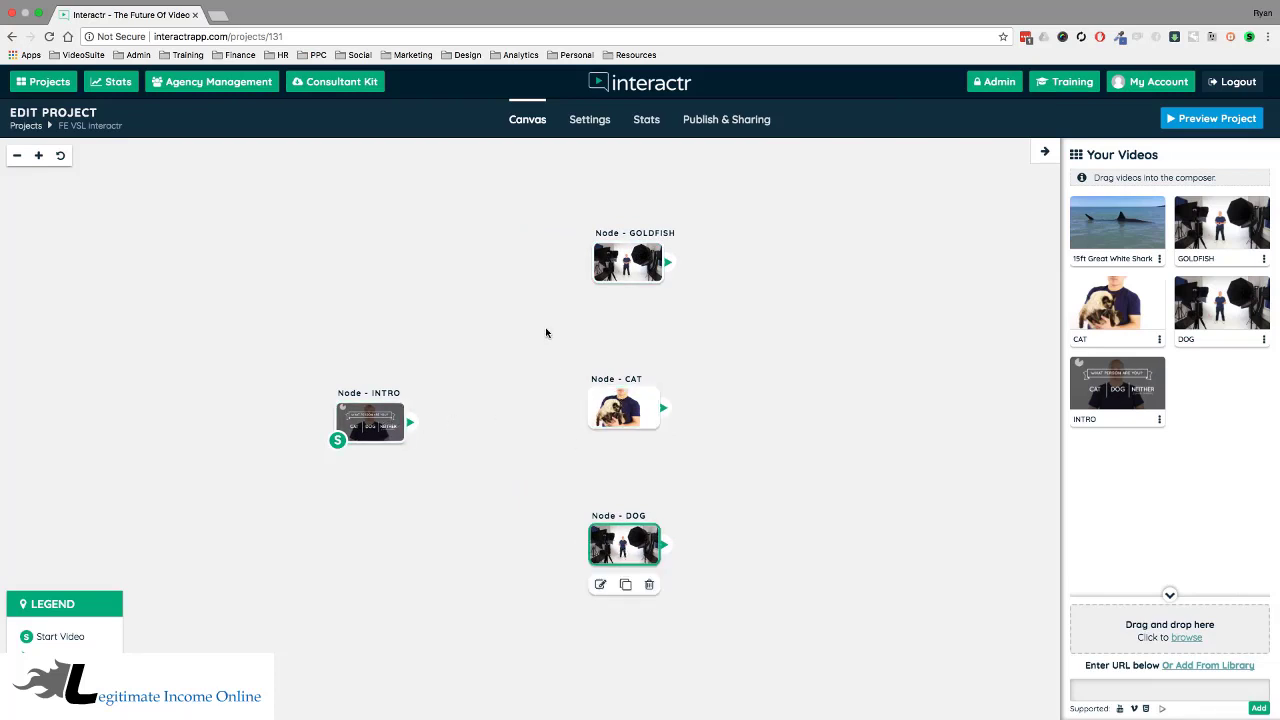
pyautogui.click(546, 332)
pyautogui.click(382, 422)
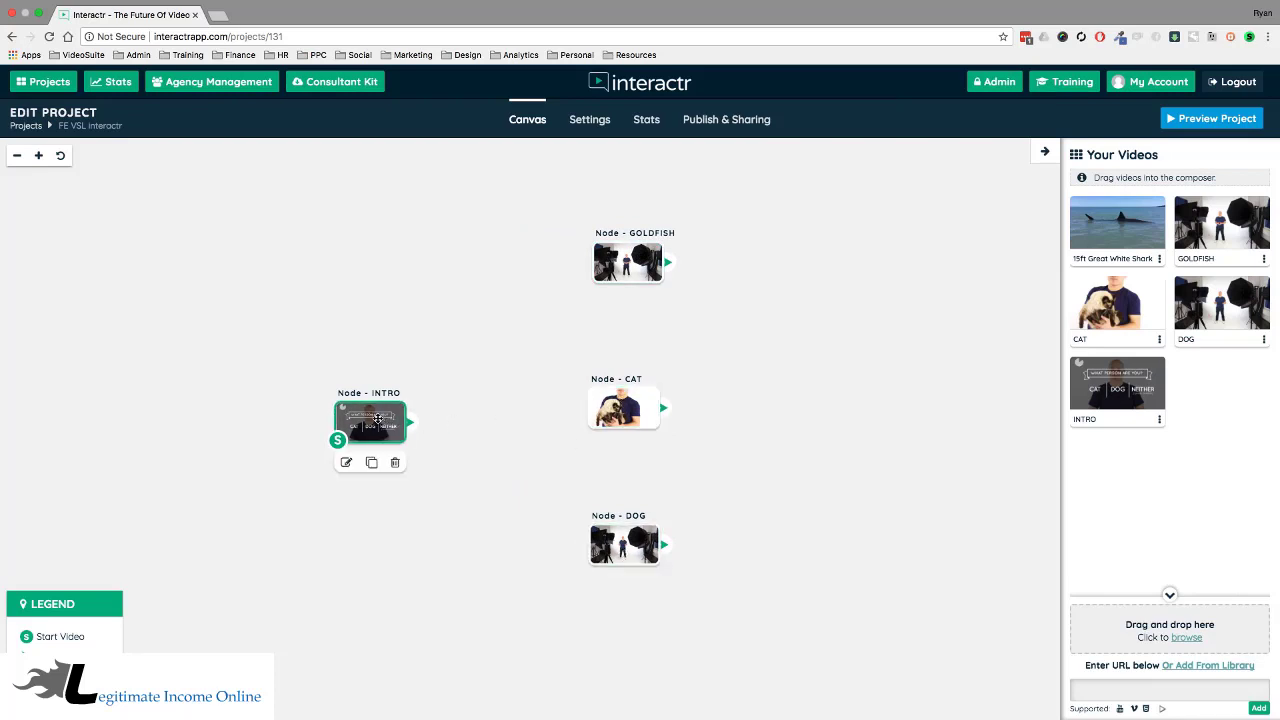
# Open the INTRO node and pause its video at 00:09 showing the CAT/DOG/NEITHER choices.
pyautogui.doubleClick(376, 417)
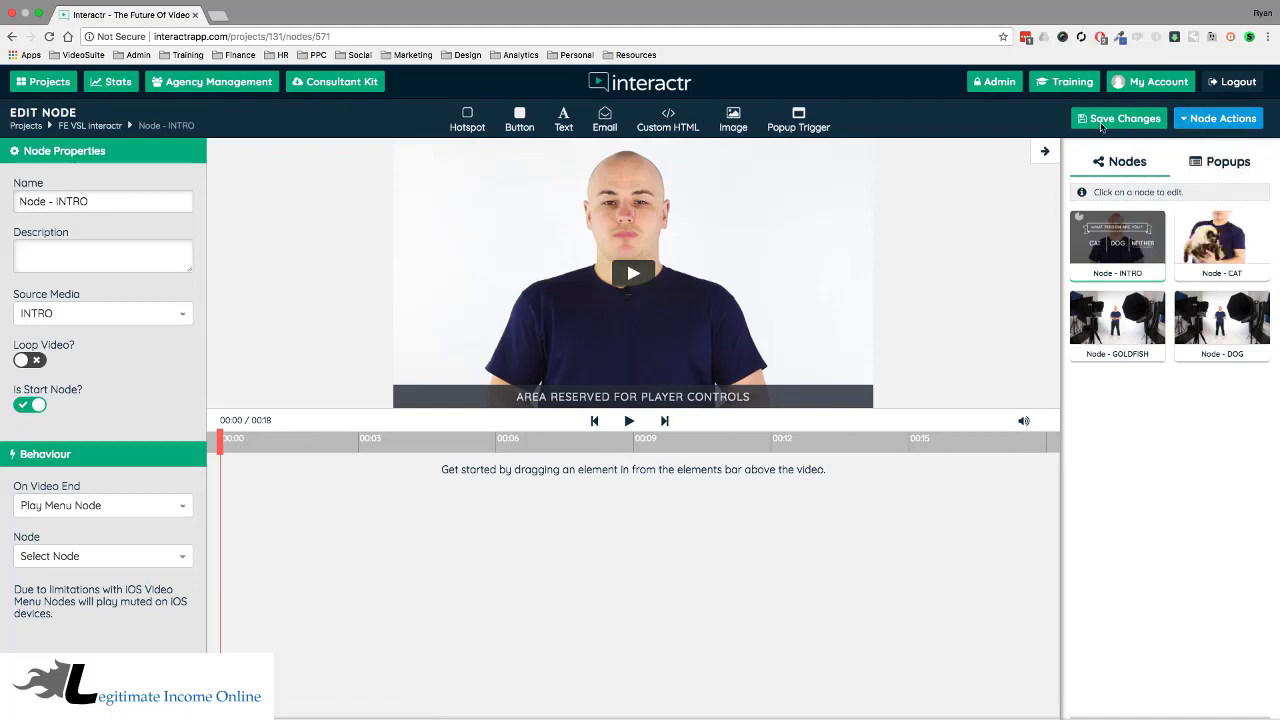
pyautogui.click(1045, 151)
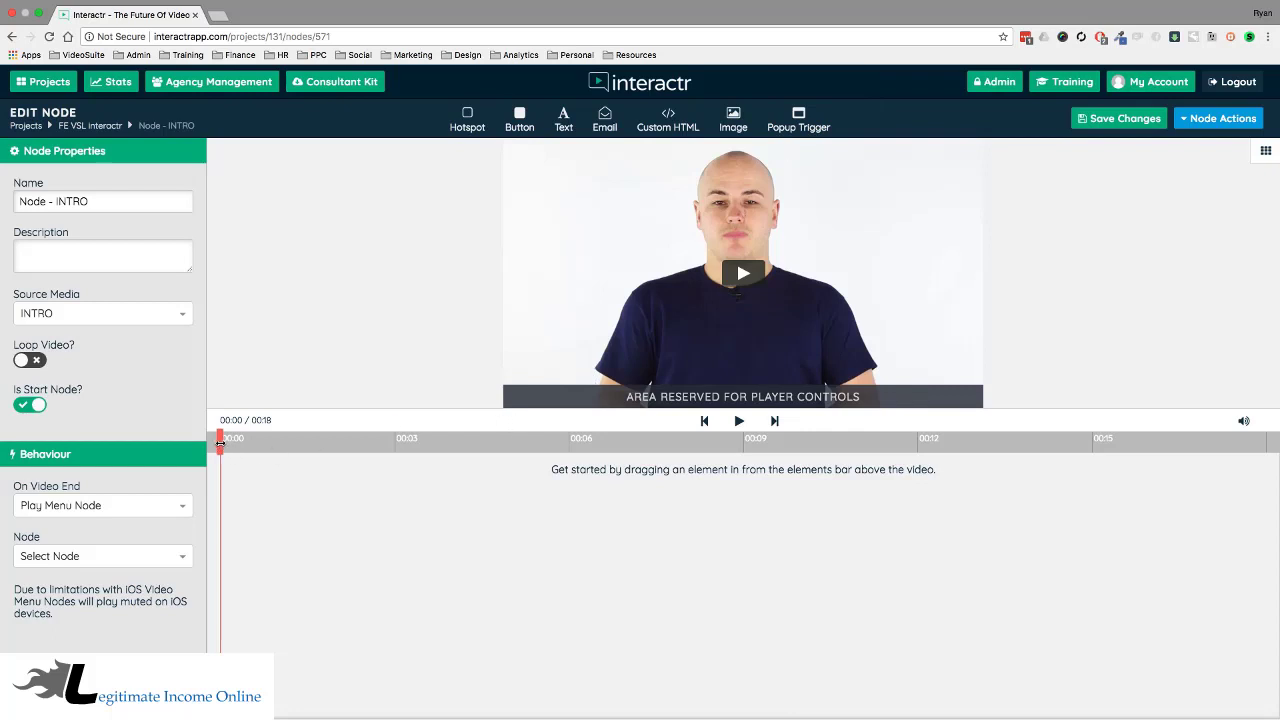
pyautogui.moveTo(220, 441); pyautogui.dragTo(723, 440)
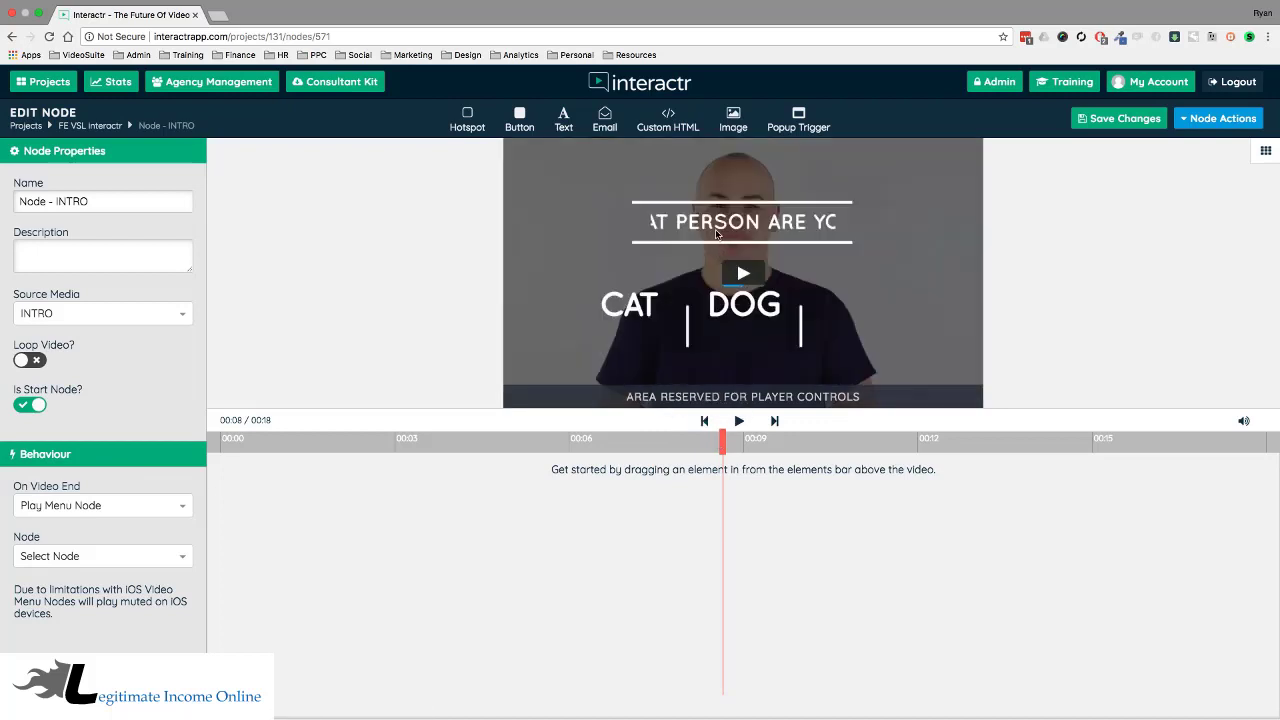
pyautogui.click(738, 421)
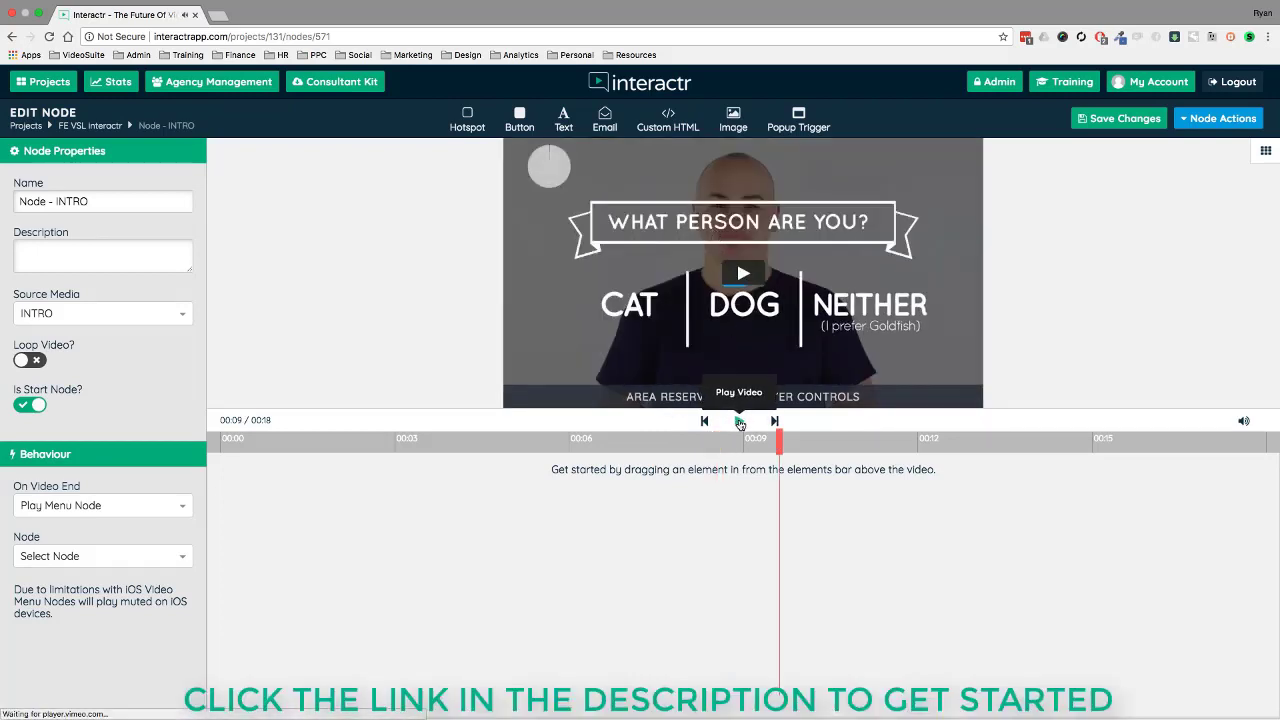
pyautogui.click(739, 421)
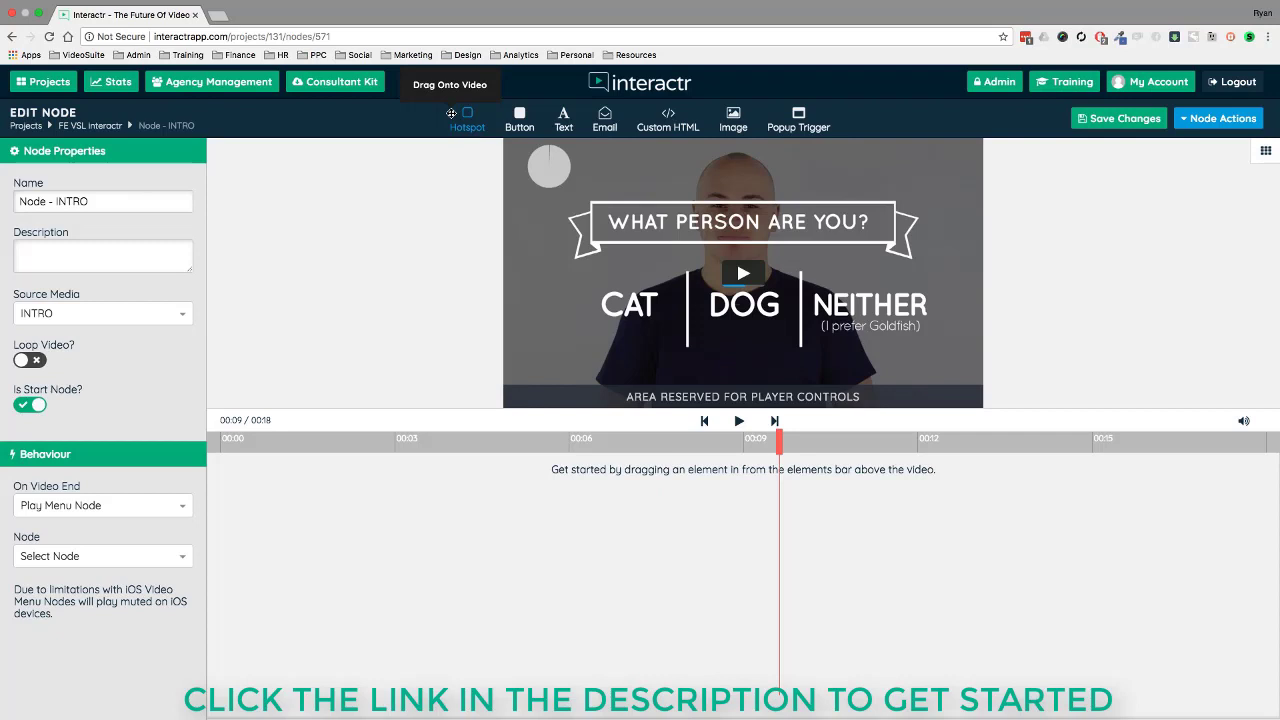
# Add a hotspot over CAT that plays Node - CAT, and place another over DOG.
pyautogui.moveTo(451, 113); pyautogui.dragTo(680, 340)
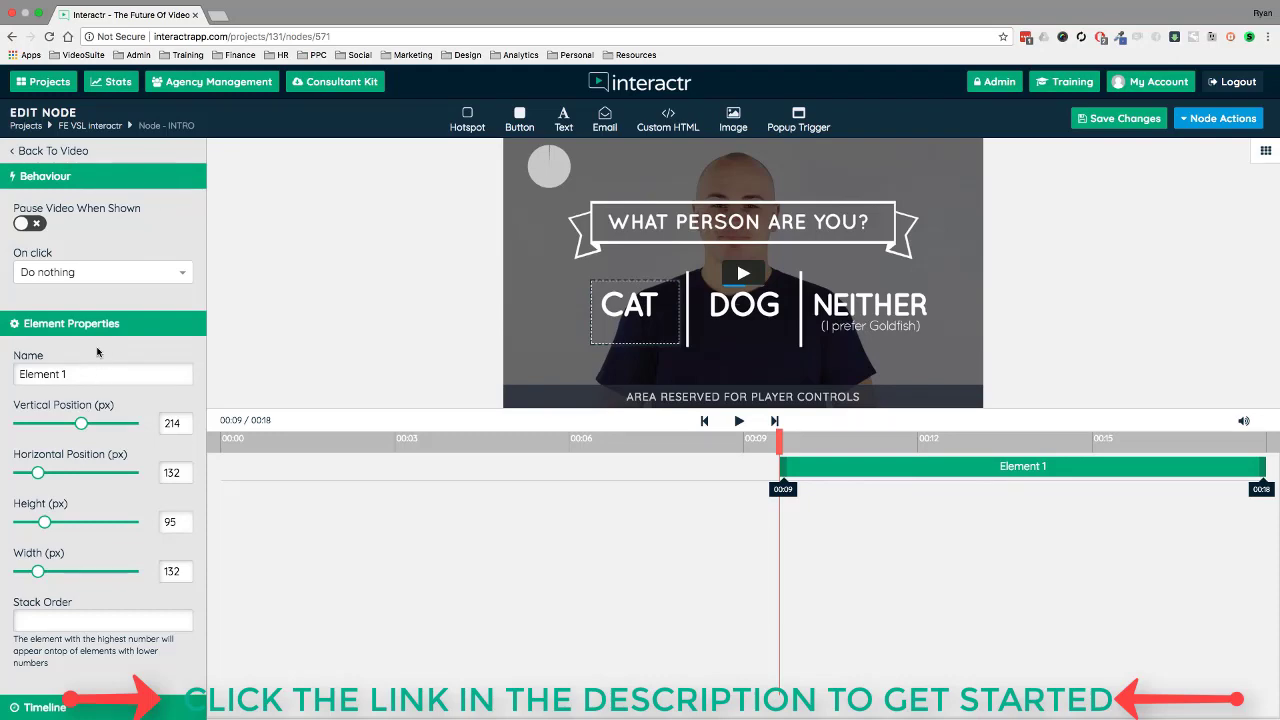
pyautogui.scroll(-4, 97, 351)
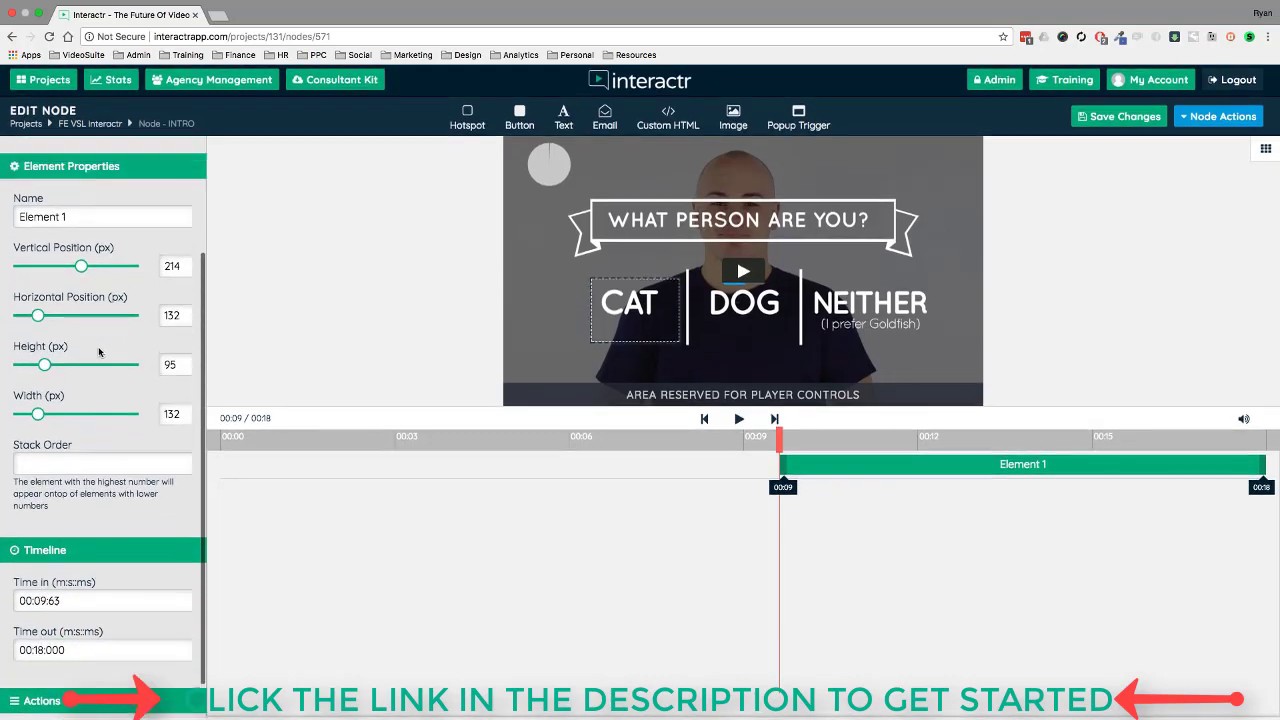
pyautogui.scroll(4, 97, 351)
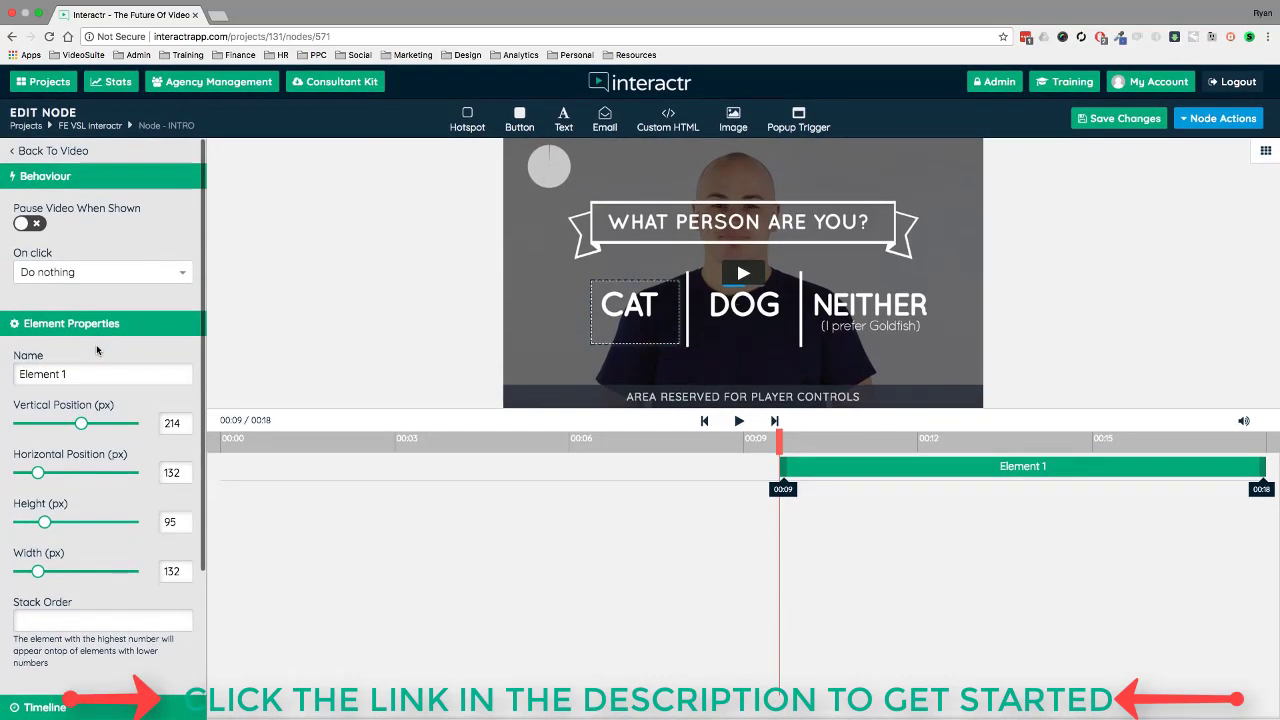
pyautogui.click(155, 272)
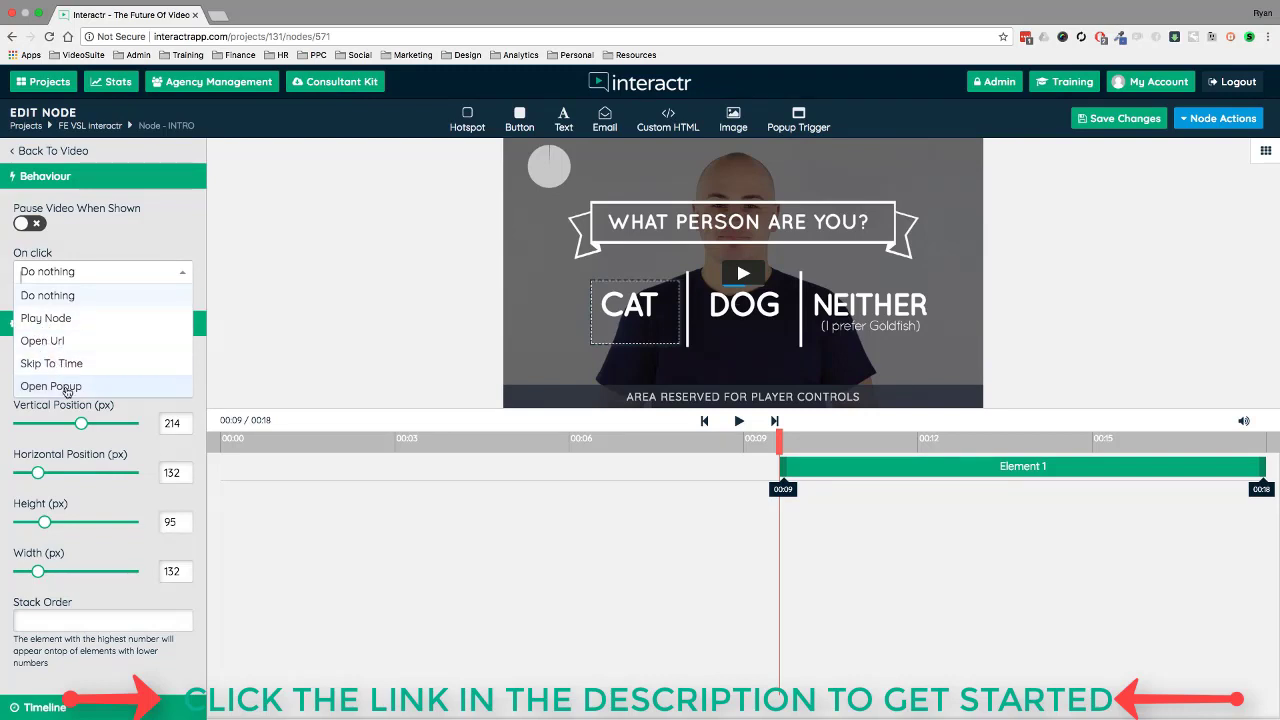
pyautogui.click(62, 320)
pyautogui.click(62, 322)
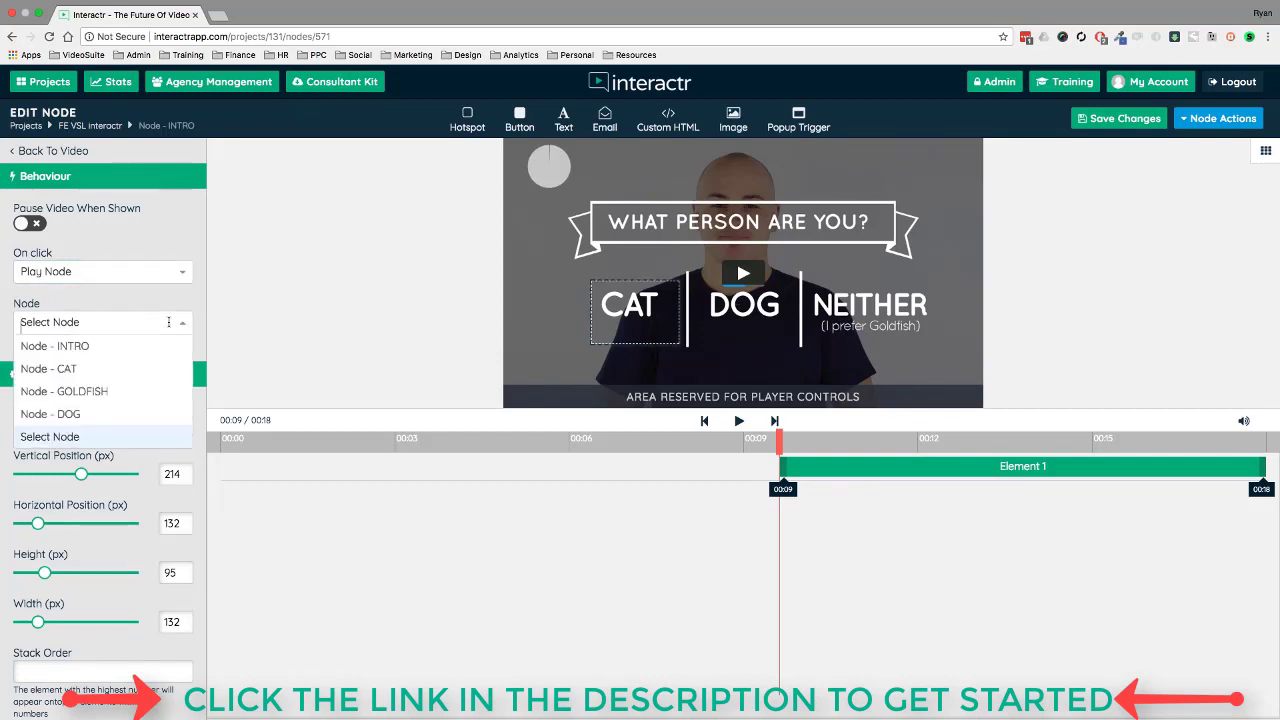
pyautogui.click(73, 369)
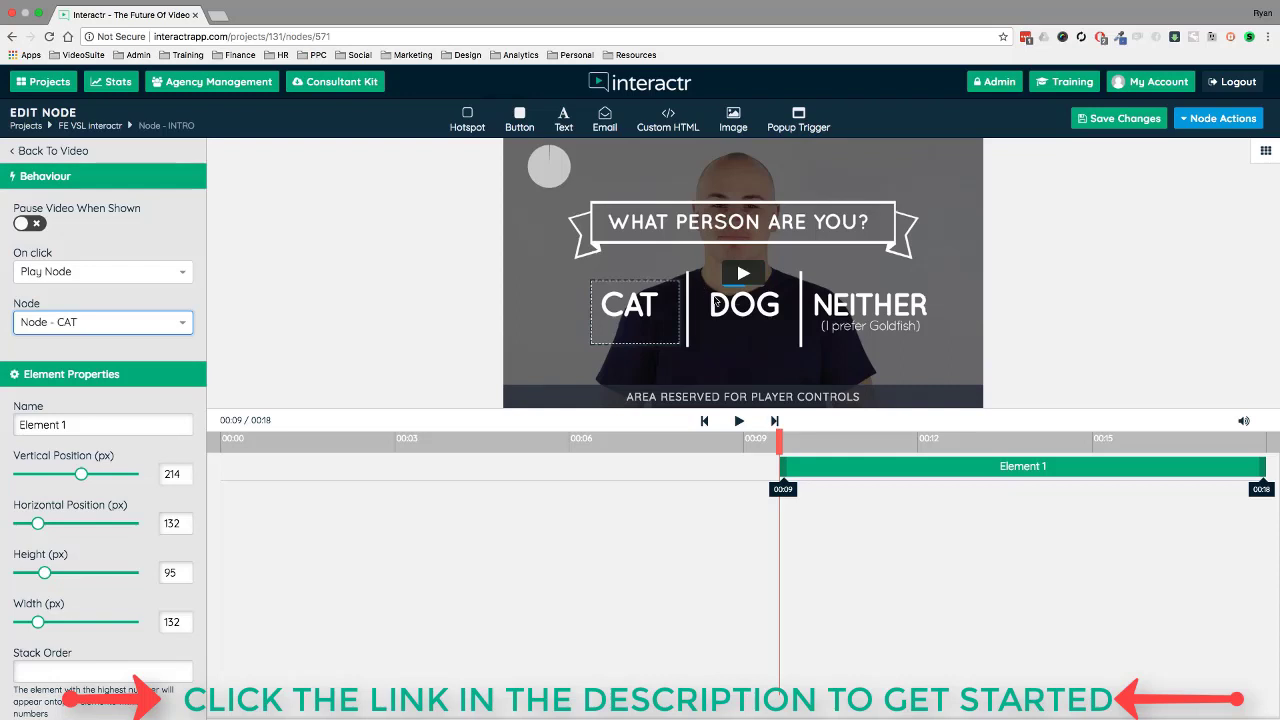
pyautogui.click(715, 300)
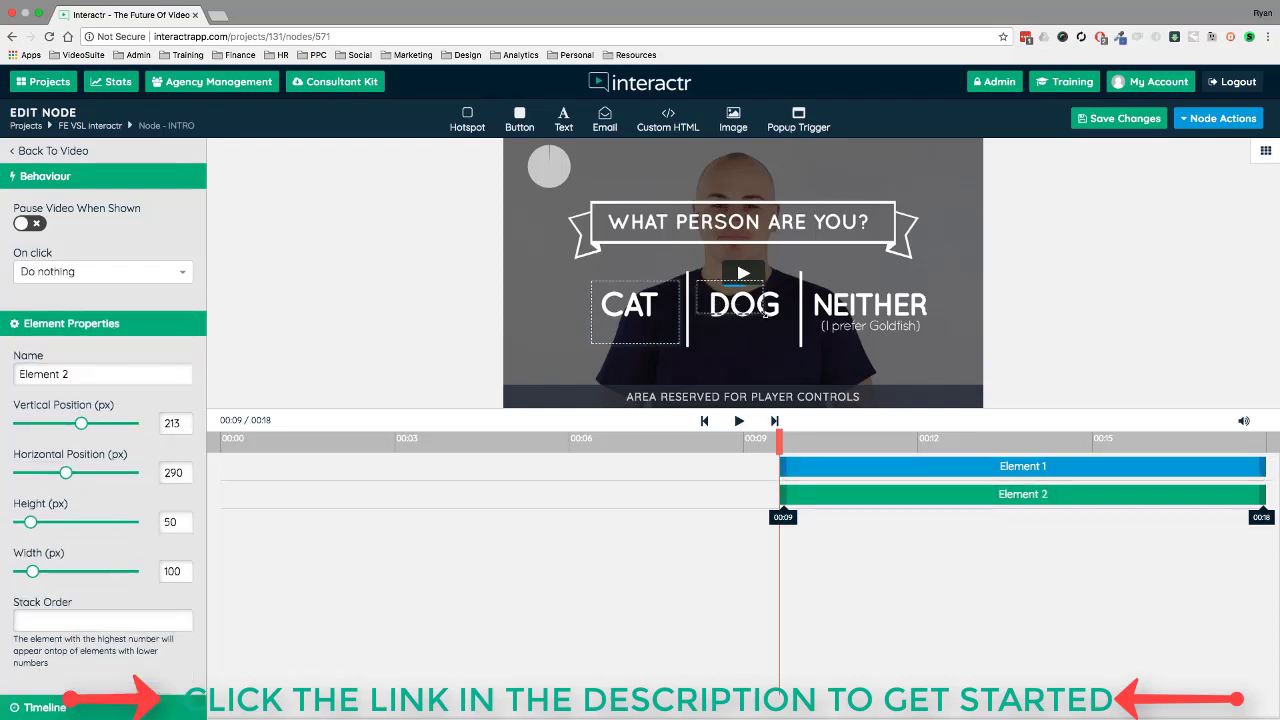
# Enlarge the DOG hotspot and set it to play Node - DOG on click.
pyautogui.moveTo(764, 313); pyautogui.dragTo(791, 343)
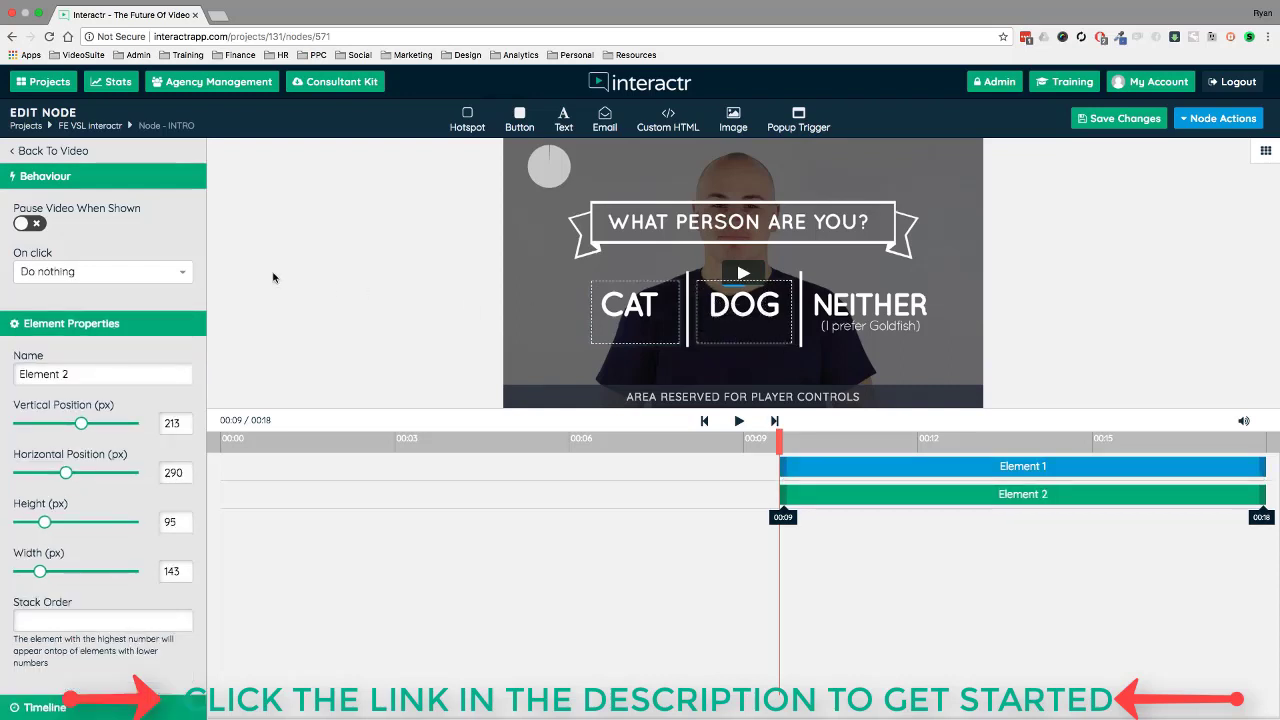
pyautogui.click(170, 272)
pyautogui.click(58, 318)
pyautogui.click(62, 324)
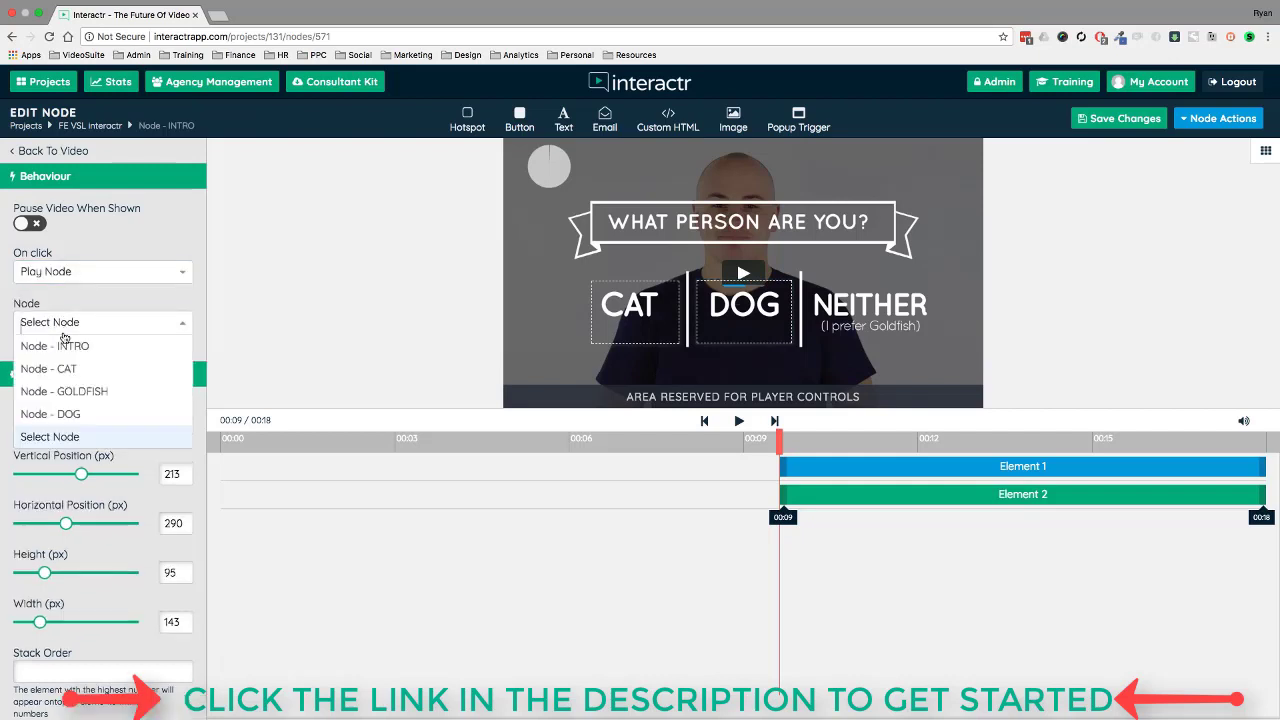
pyautogui.click(60, 414)
# Add a hotspot over NEITHER that plays Node - GOLDFISH on click.
pyautogui.moveTo(460, 134); pyautogui.dragTo(937, 345)
pyautogui.click(120, 271)
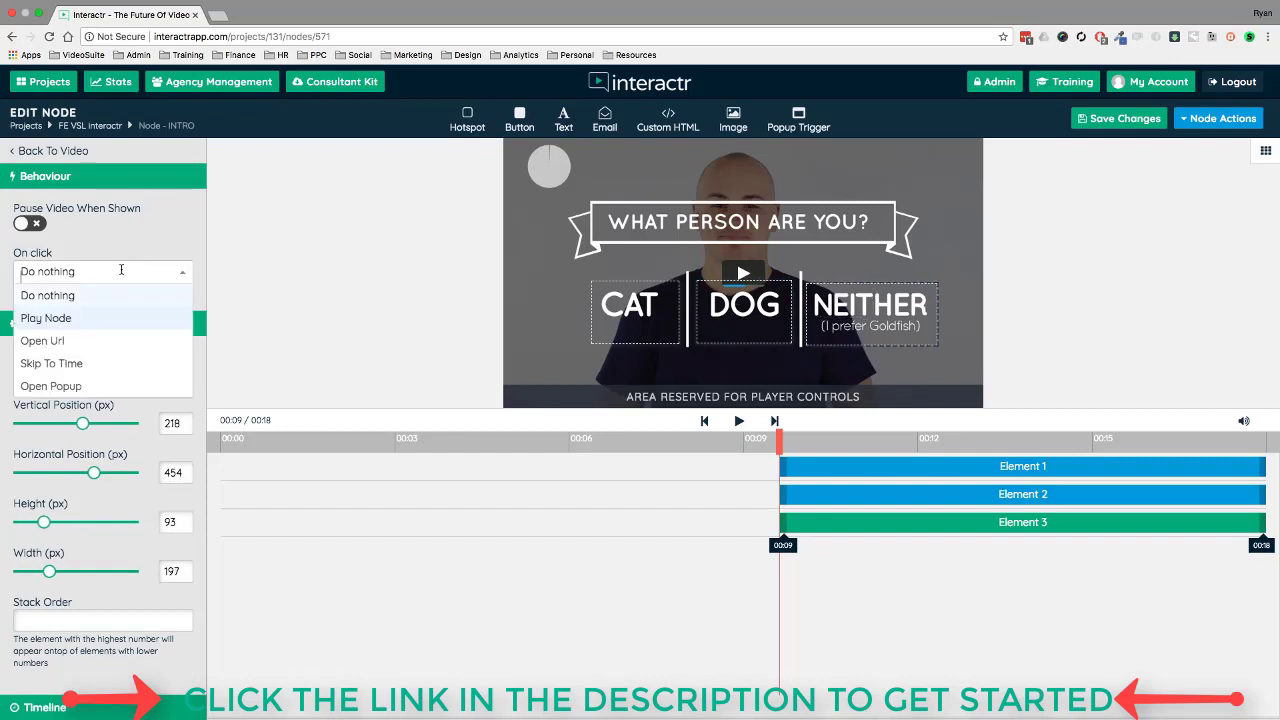
pyautogui.click(60, 318)
pyautogui.click(82, 322)
pyautogui.click(80, 390)
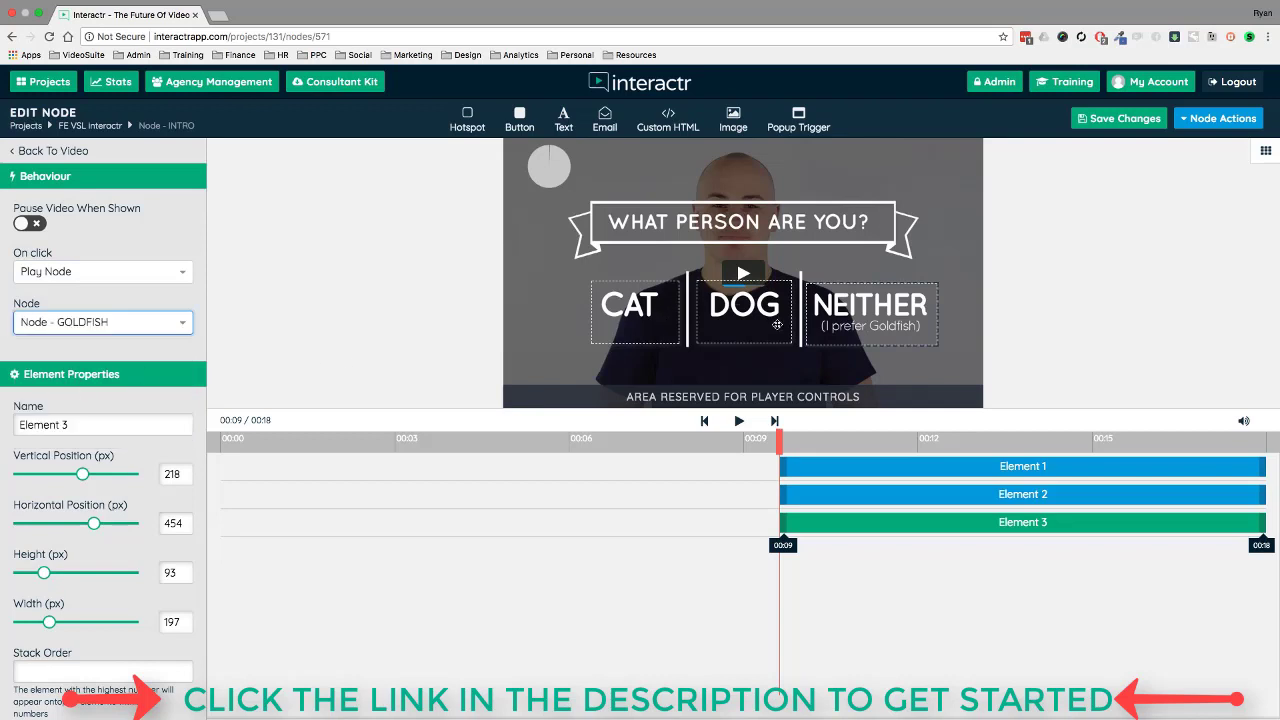
pyautogui.moveTo(853, 301); pyautogui.dragTo(853, 298)
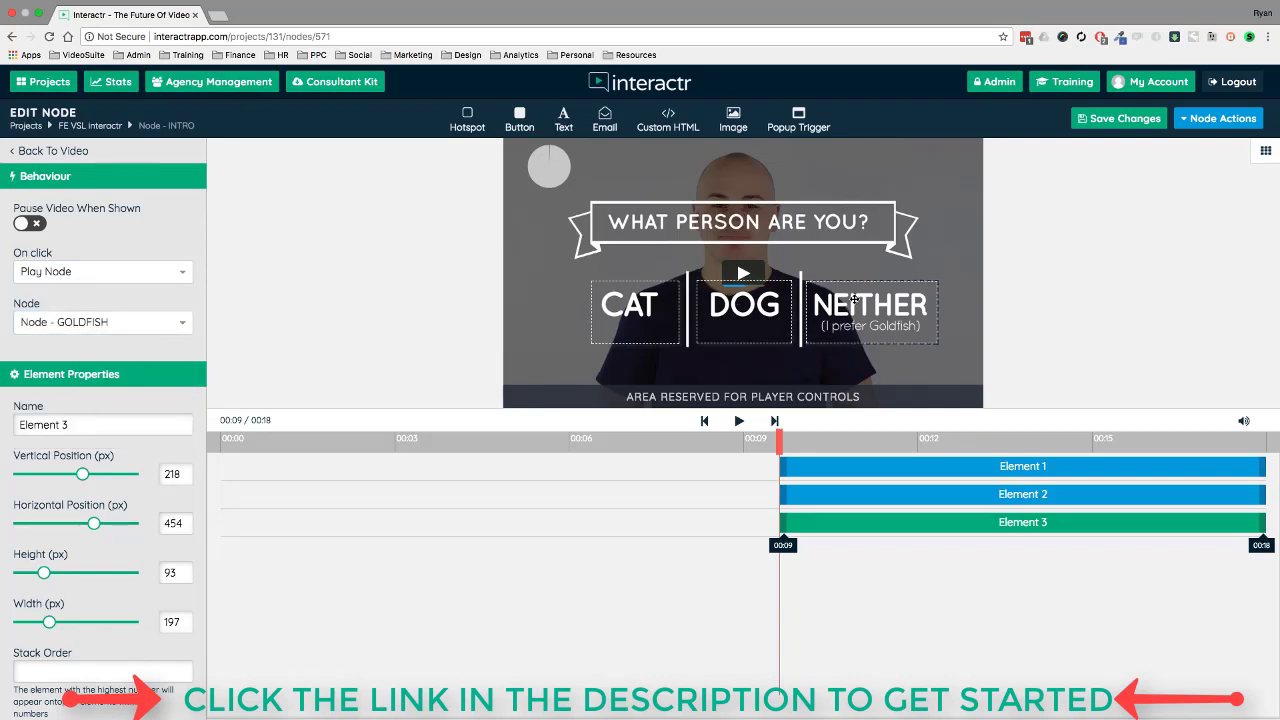
# Back on the FE VSL Interactr canvas, line up the GOLDFISH, CAT and DOG nodes beside INTRO.
pyautogui.click(97, 130)
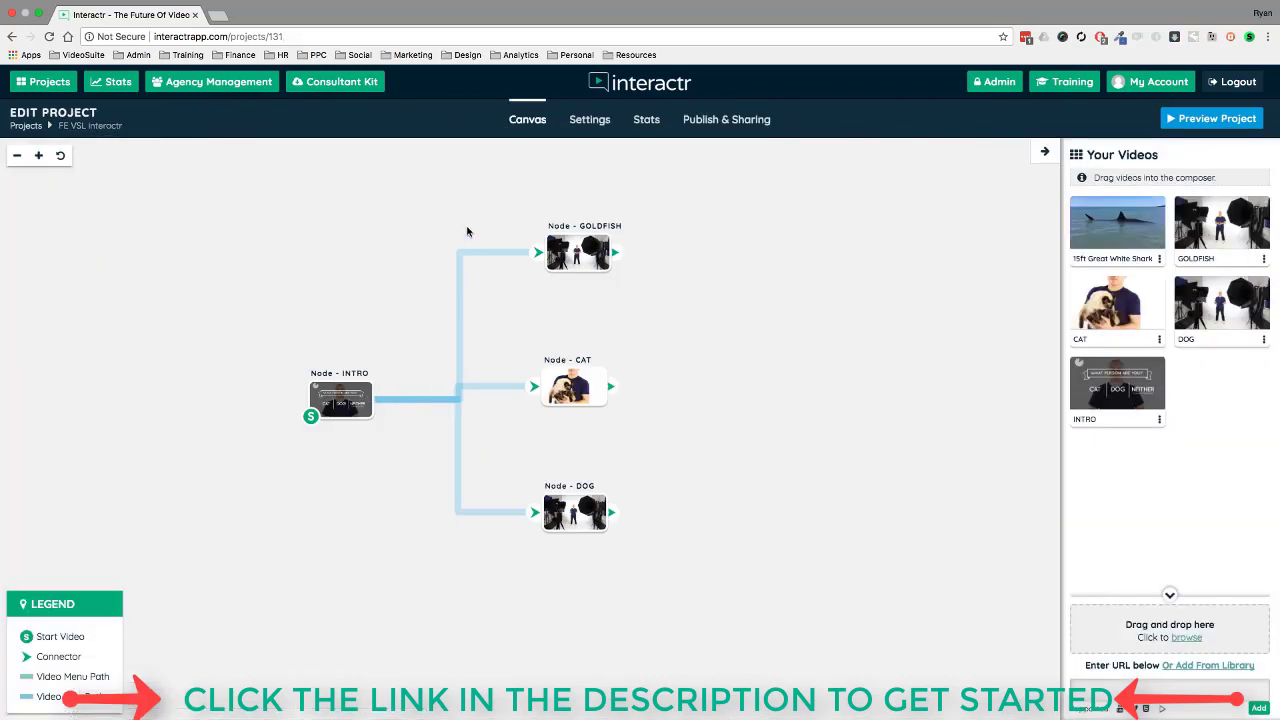
pyautogui.moveTo(580, 244); pyautogui.dragTo(639, 241)
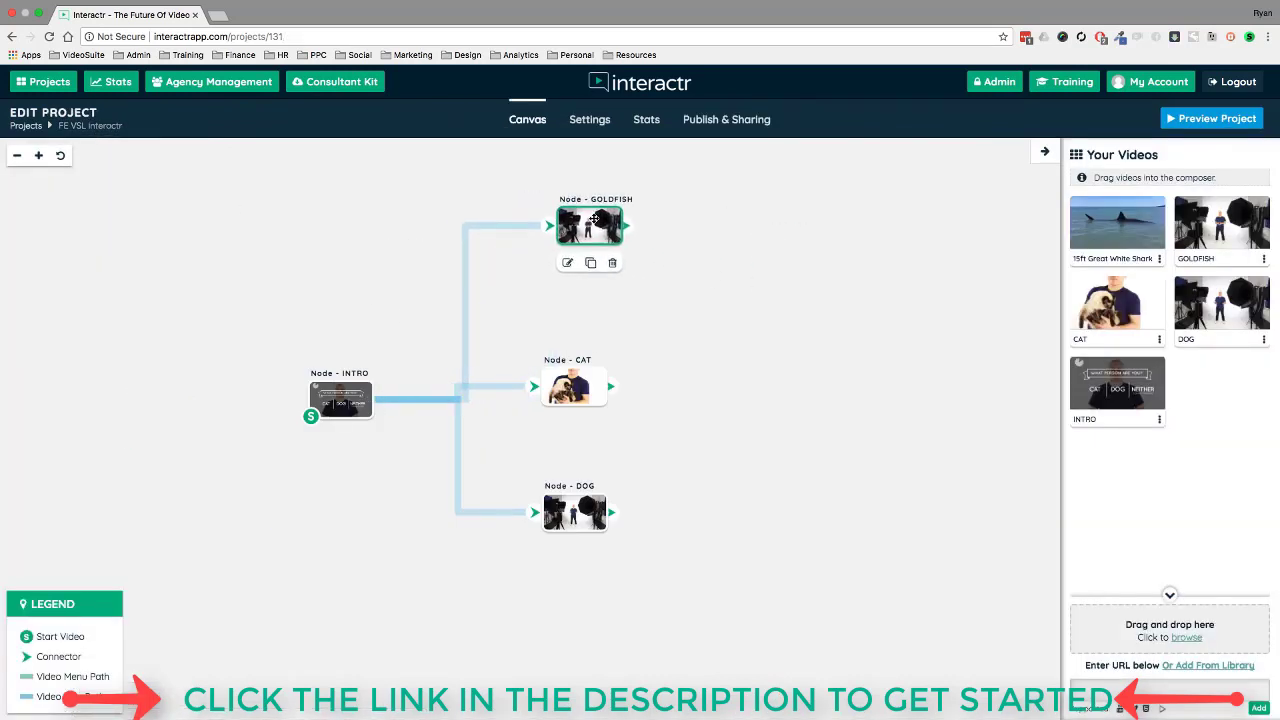
pyautogui.moveTo(576, 386); pyautogui.dragTo(613, 364)
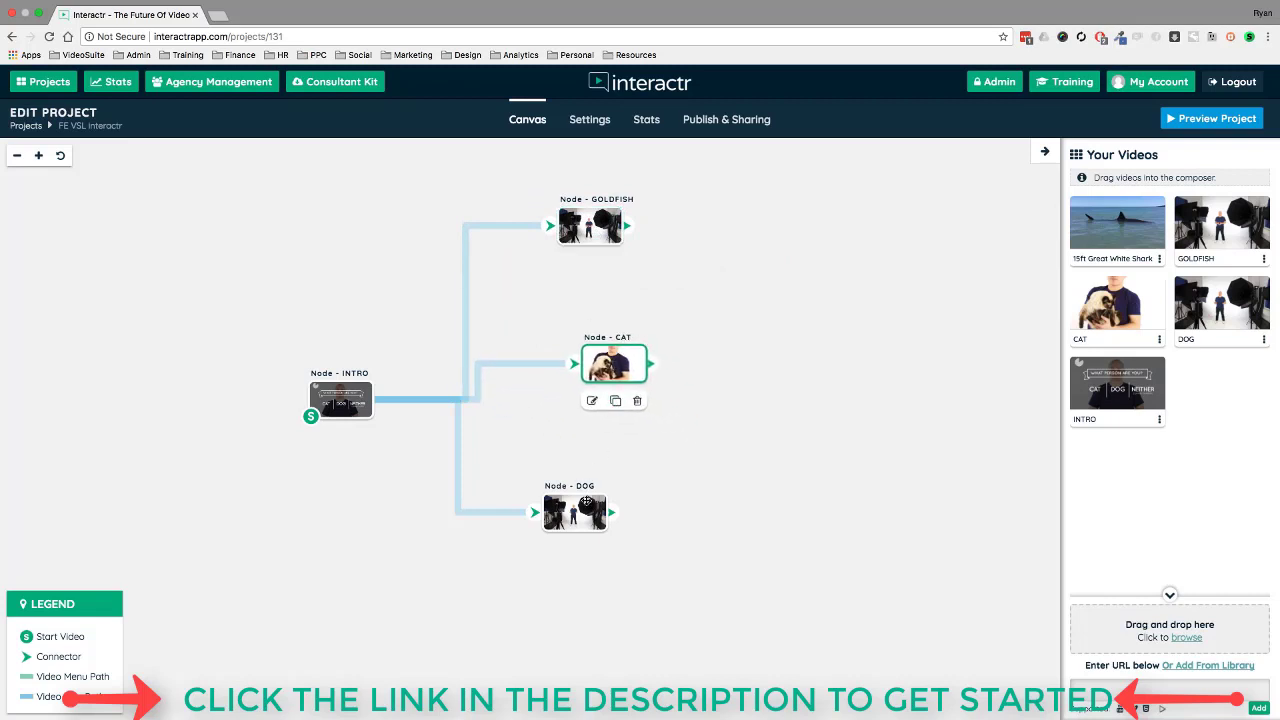
pyautogui.moveTo(588, 487); pyautogui.dragTo(621, 458)
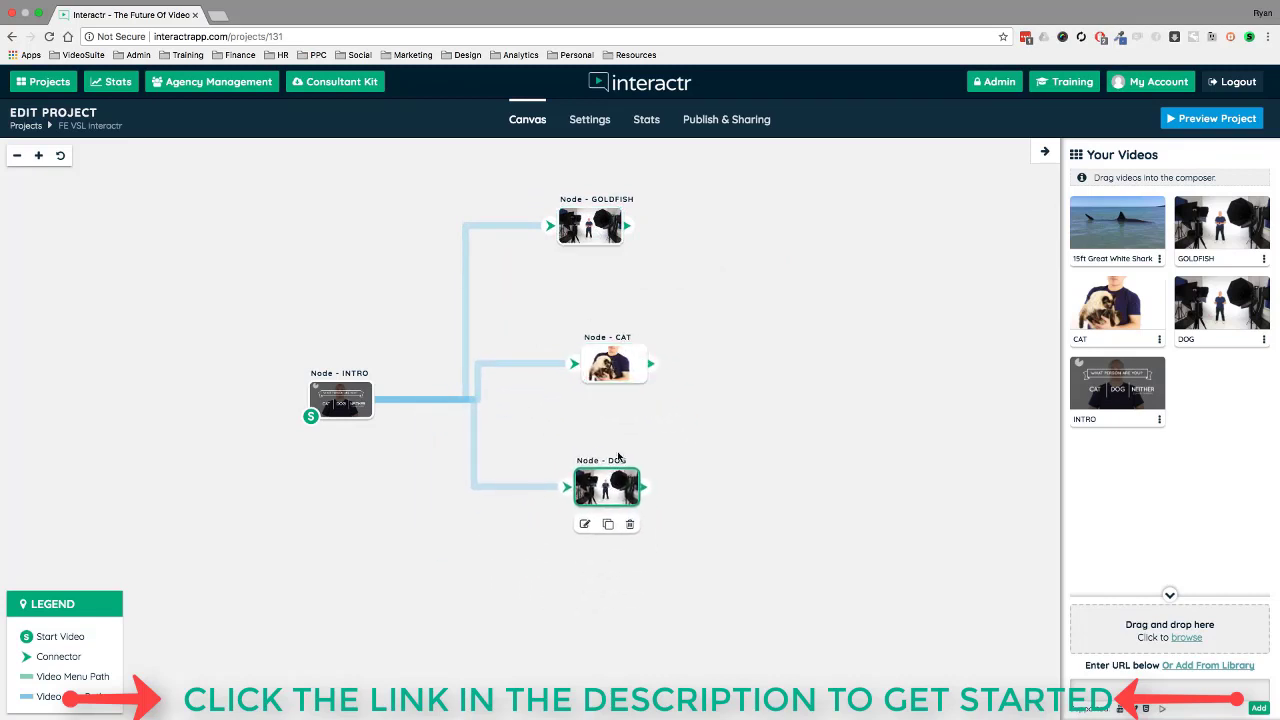
pyautogui.moveTo(608, 360)
pyautogui.mouseDown()
pyautogui.moveTo(587, 358)
pyautogui.moveTo(594, 343)
pyautogui.mouseUp()
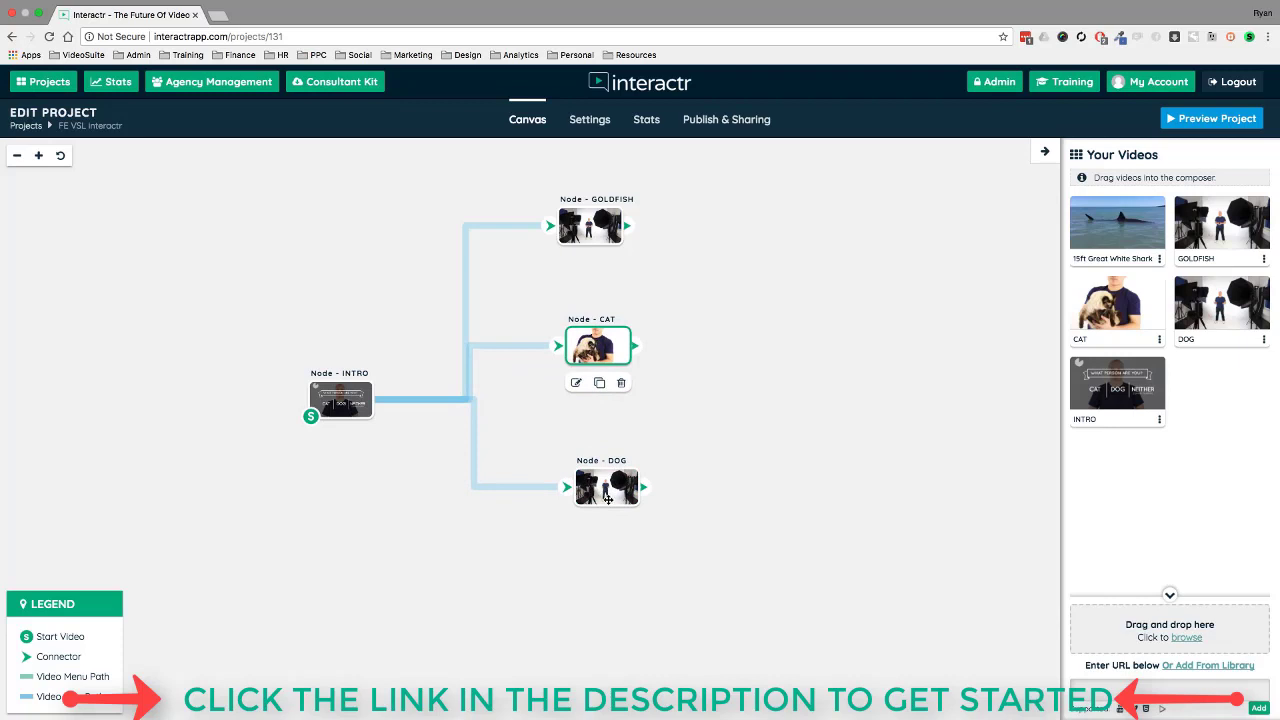
pyautogui.moveTo(608, 498); pyautogui.dragTo(577, 521)
pyautogui.moveTo(599, 224); pyautogui.dragTo(609, 221)
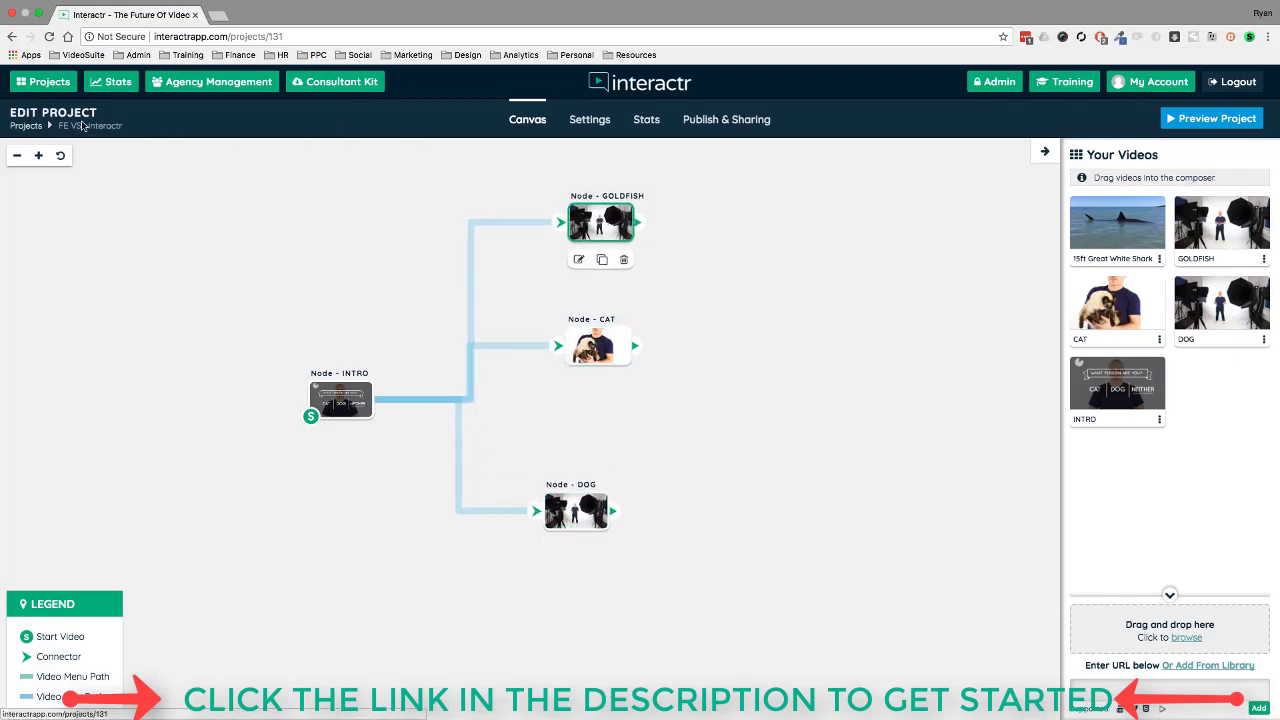
# Open the INTRO node and launch its preview.
pyautogui.doubleClick(342, 395)
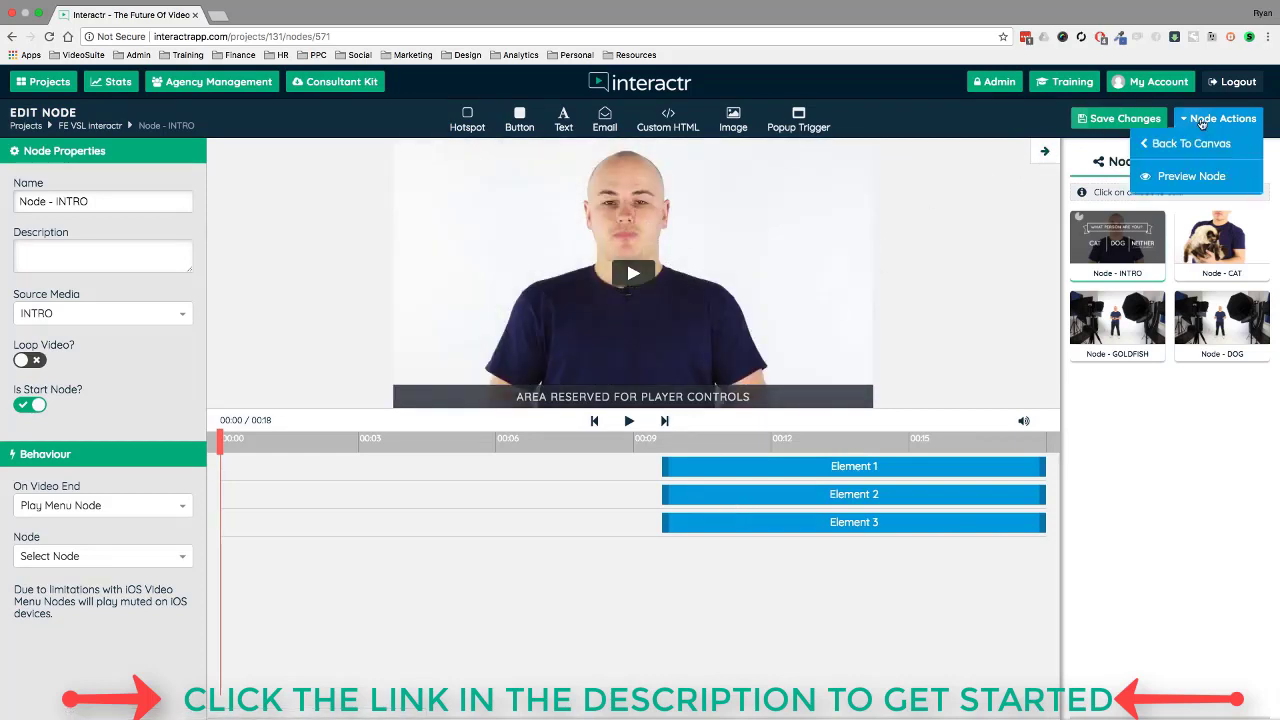
pyautogui.click(1212, 119)
pyautogui.click(1176, 181)
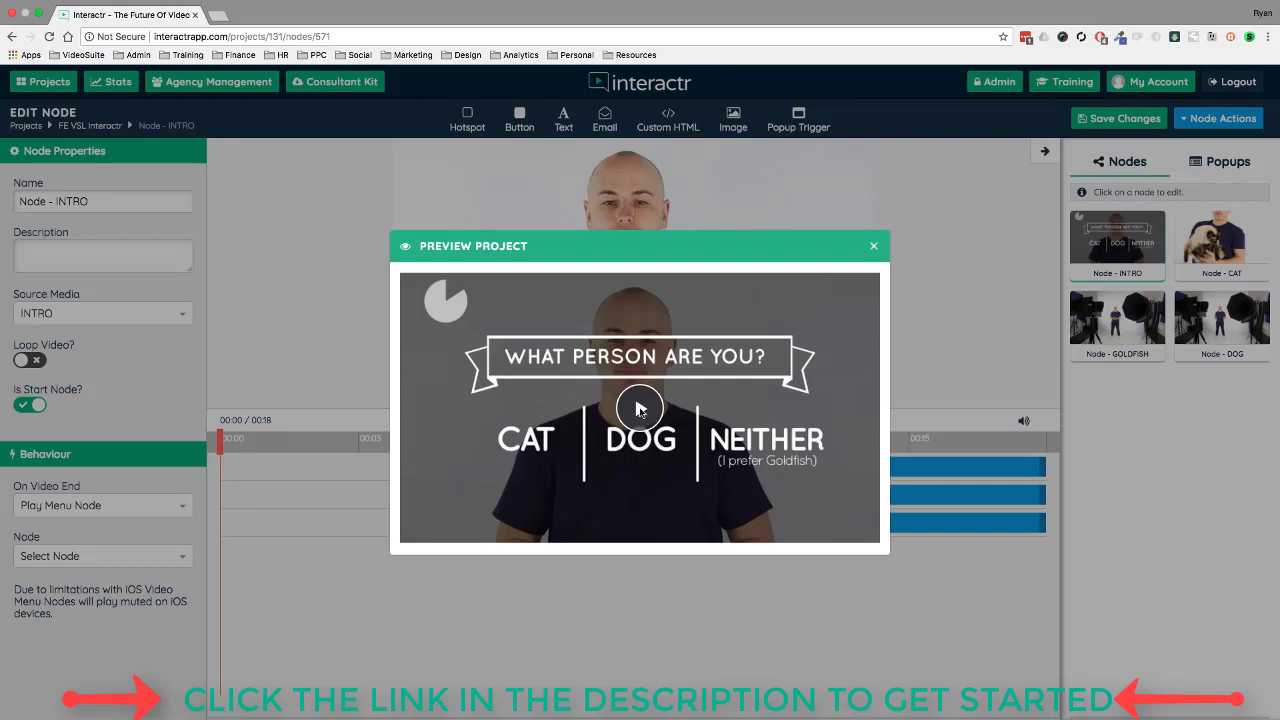
# Play the preview, choose DOG to confirm the dog video plays, then close it.
pyautogui.click(640, 408)
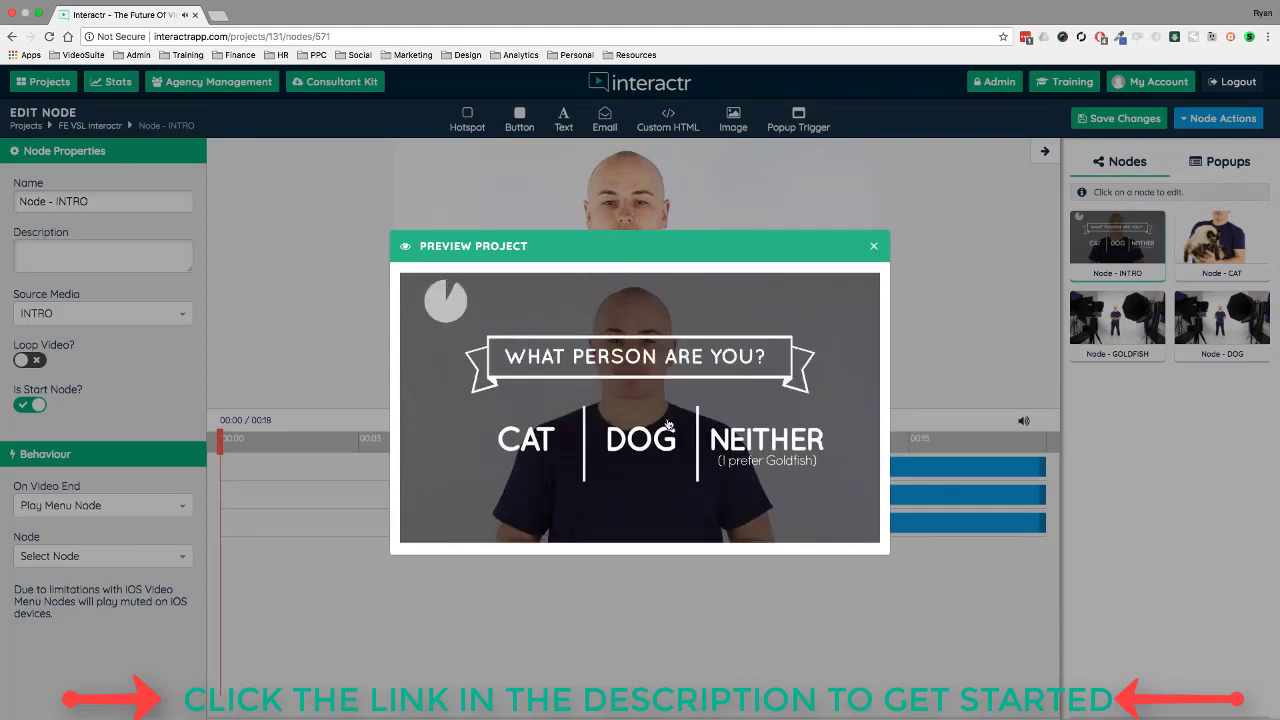
pyautogui.click(662, 437)
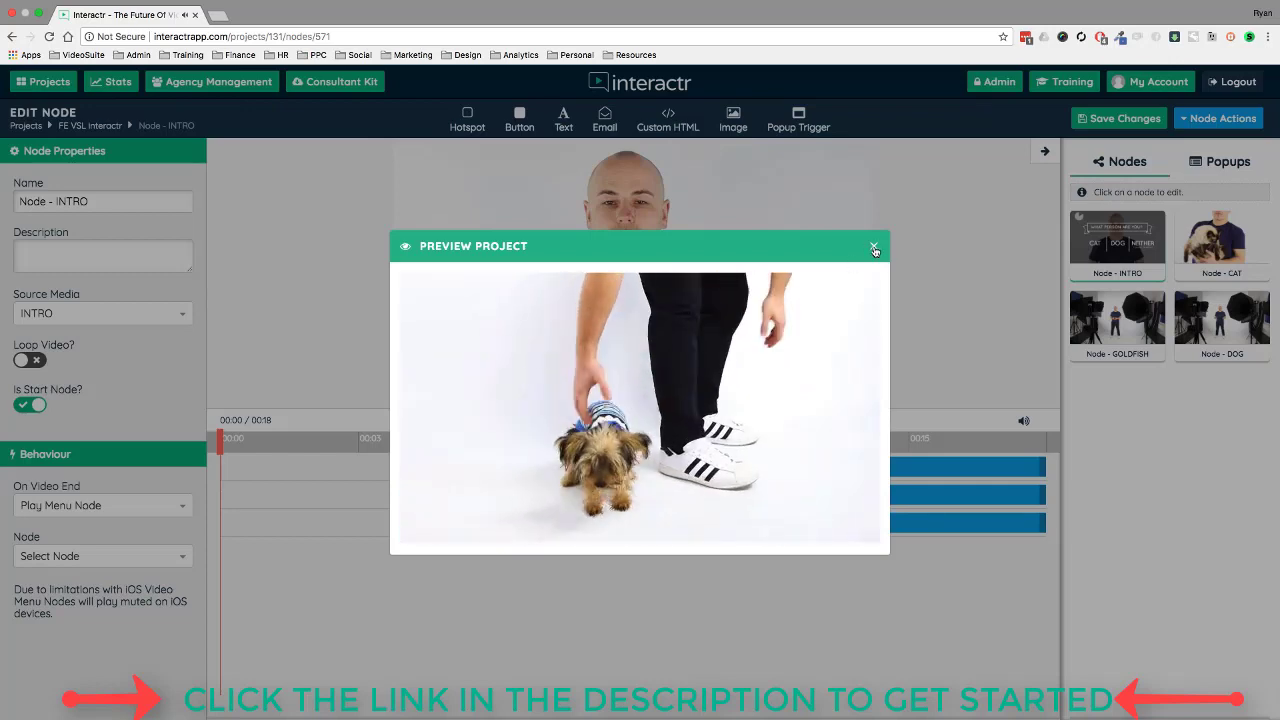
pyautogui.click(872, 248)
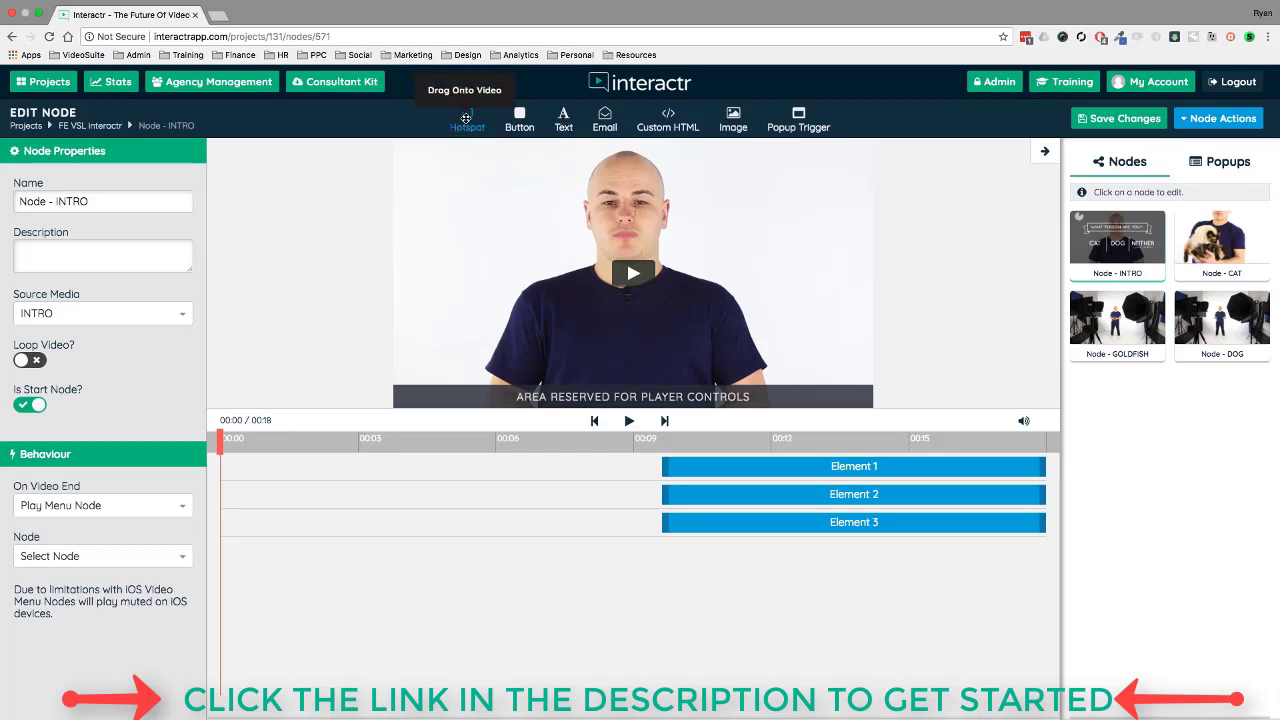
pyautogui.moveTo(519, 120); pyautogui.dragTo(498, 240)
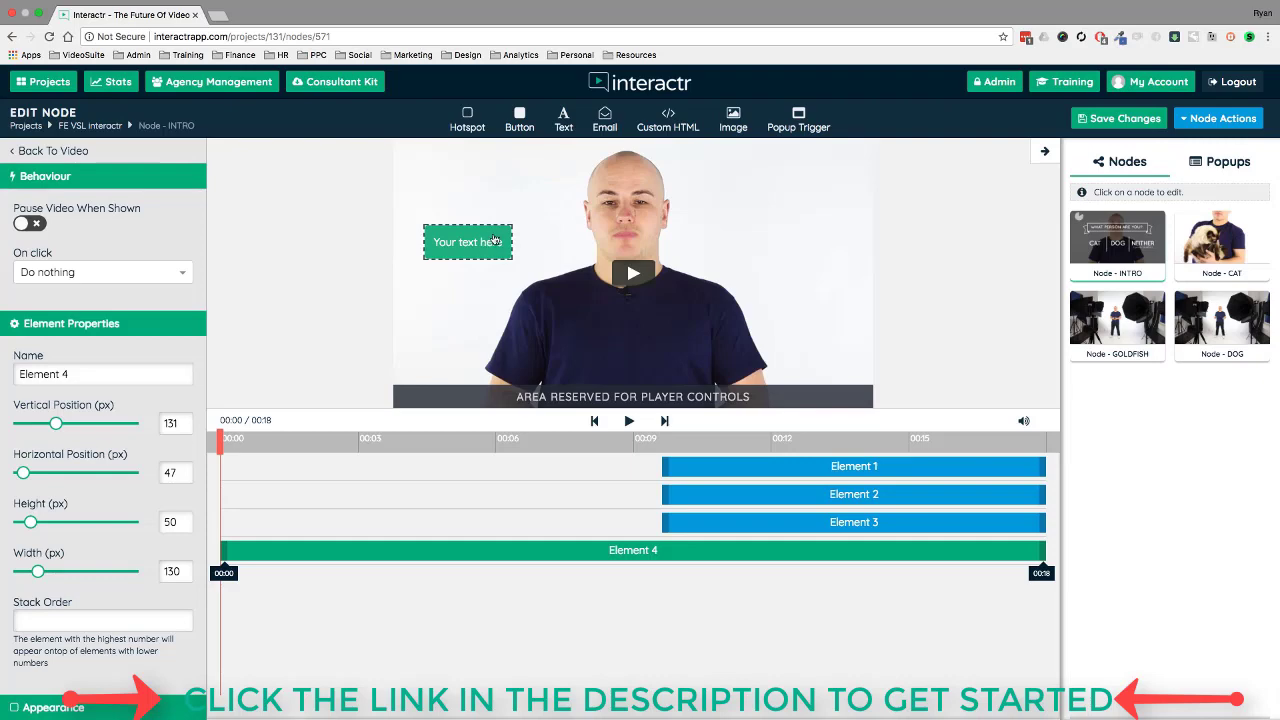
pyautogui.scroll(-5, 115, 357)
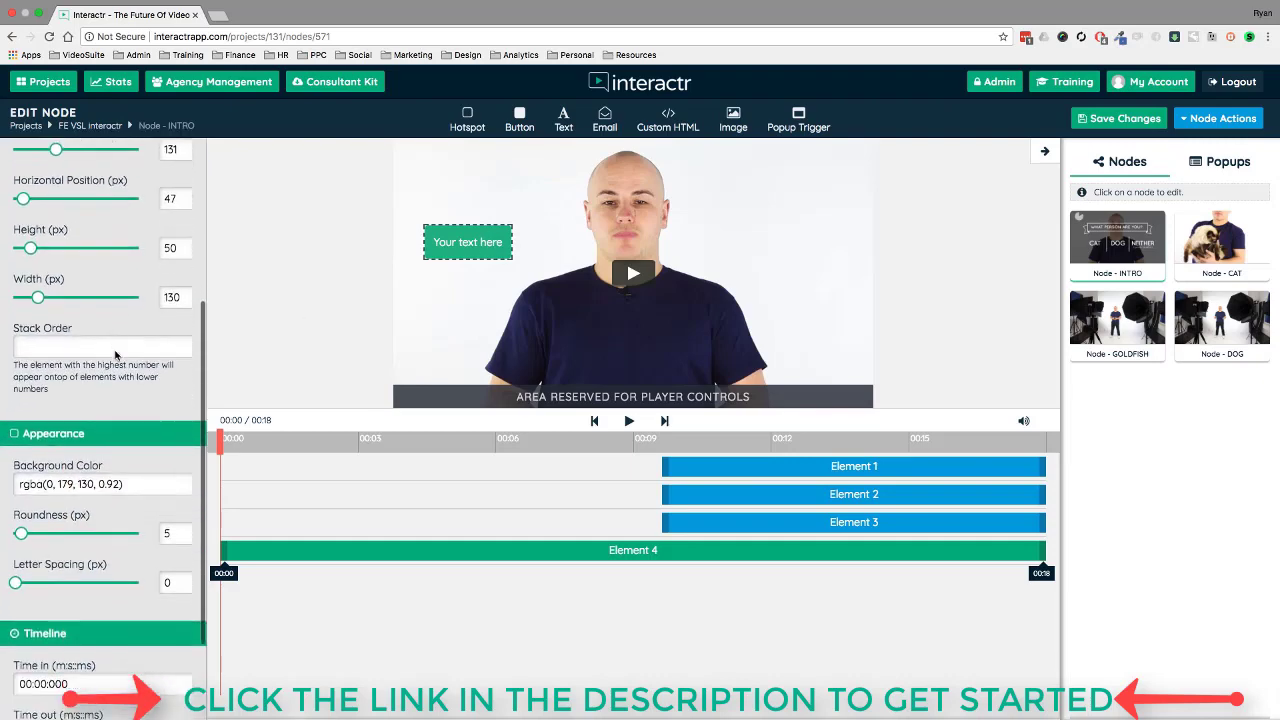
pyautogui.scroll(8, 114, 349)
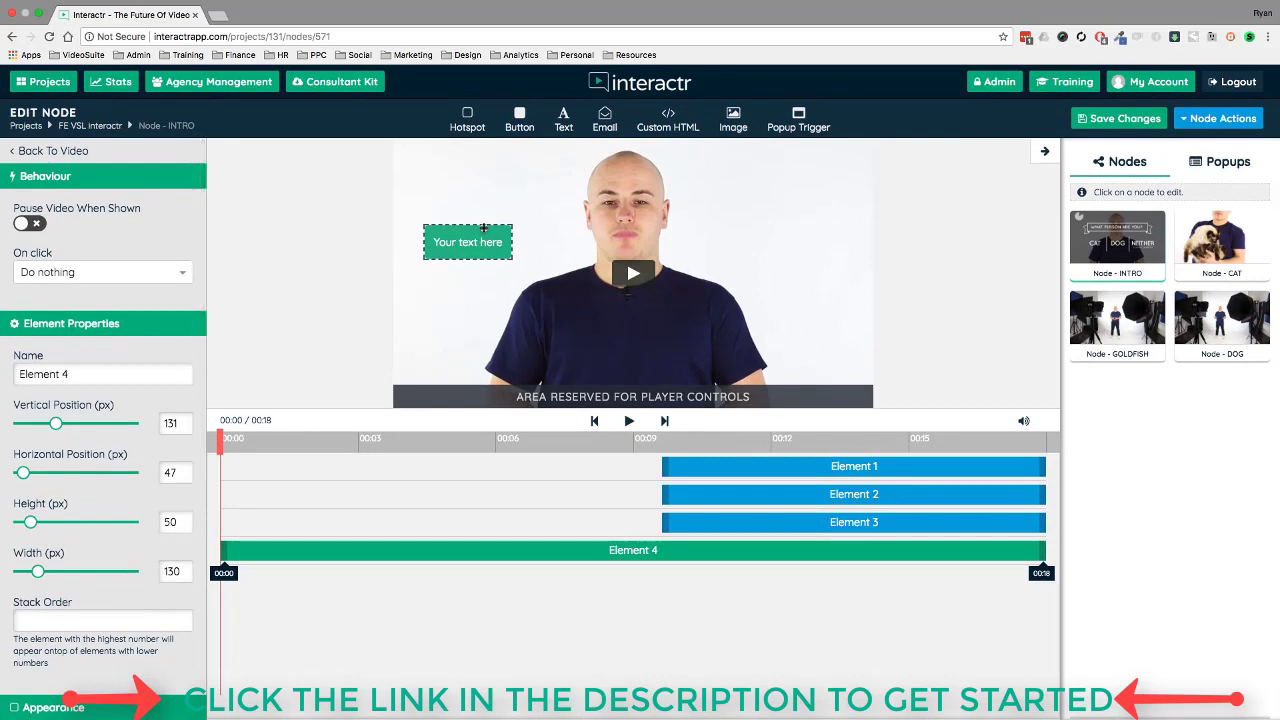
pyautogui.press('Delete')
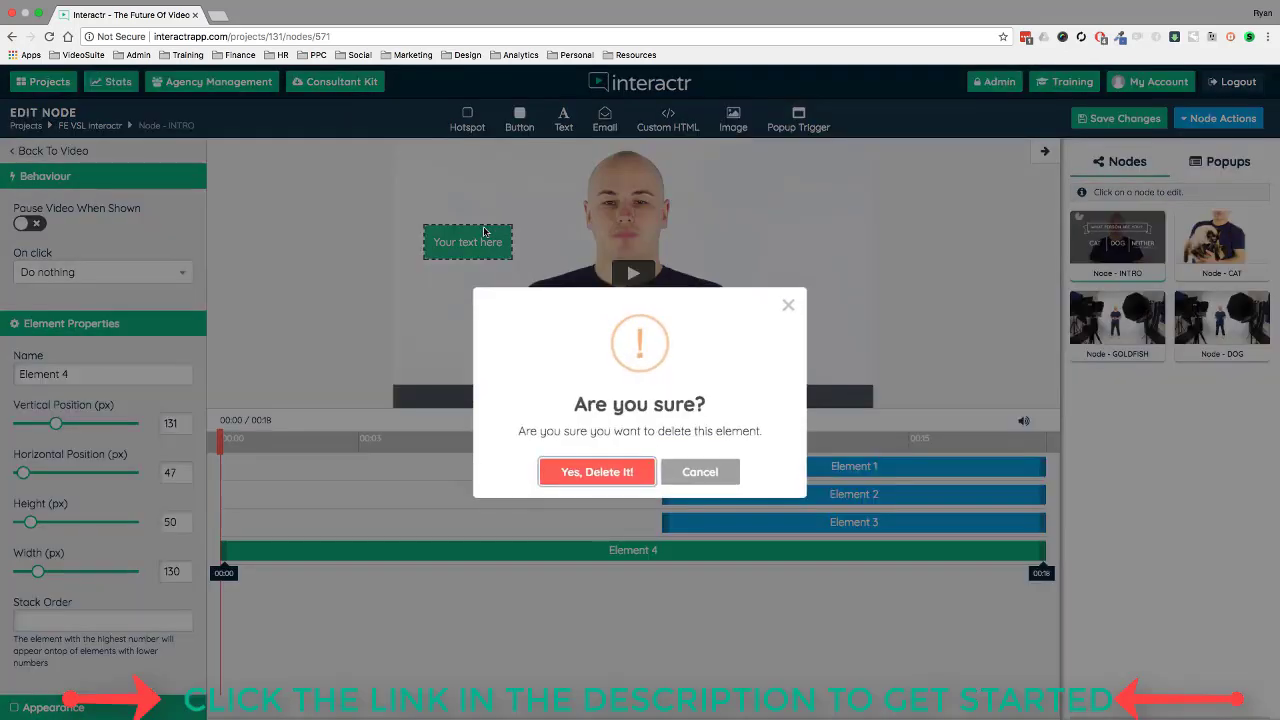
pyautogui.click(600, 471)
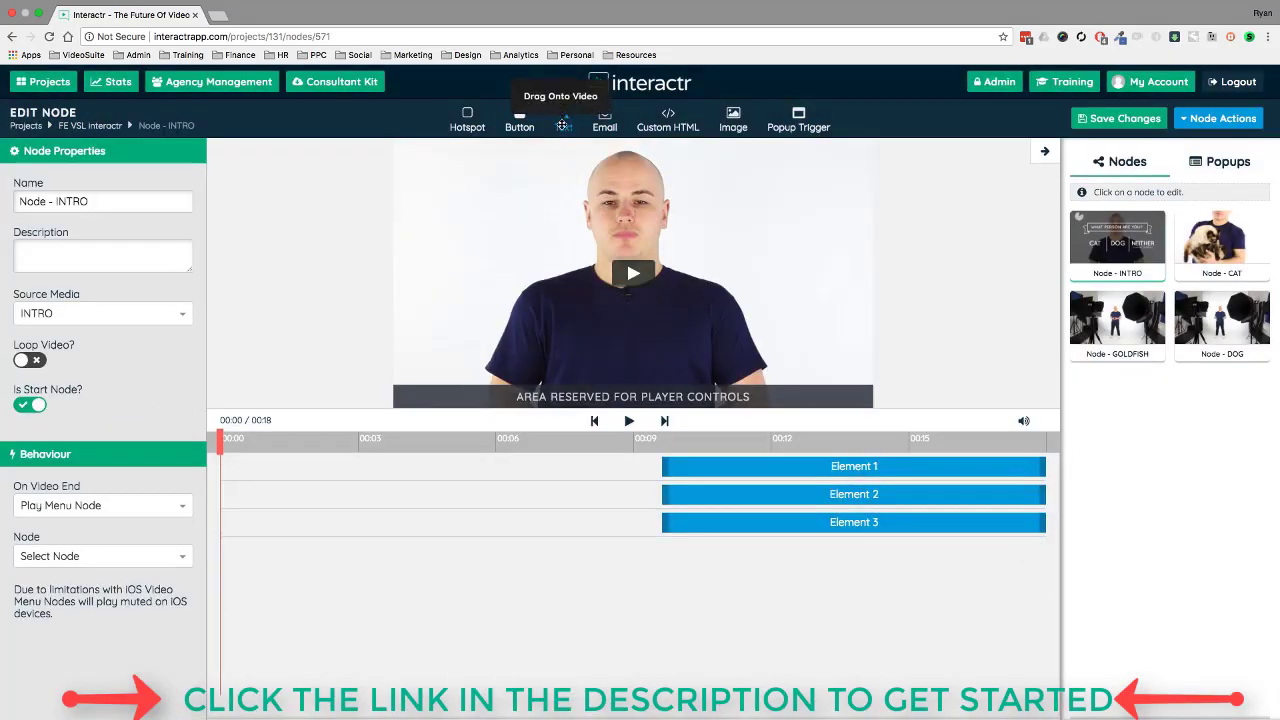
pyautogui.moveTo(597, 307); pyautogui.dragTo(598, 308)
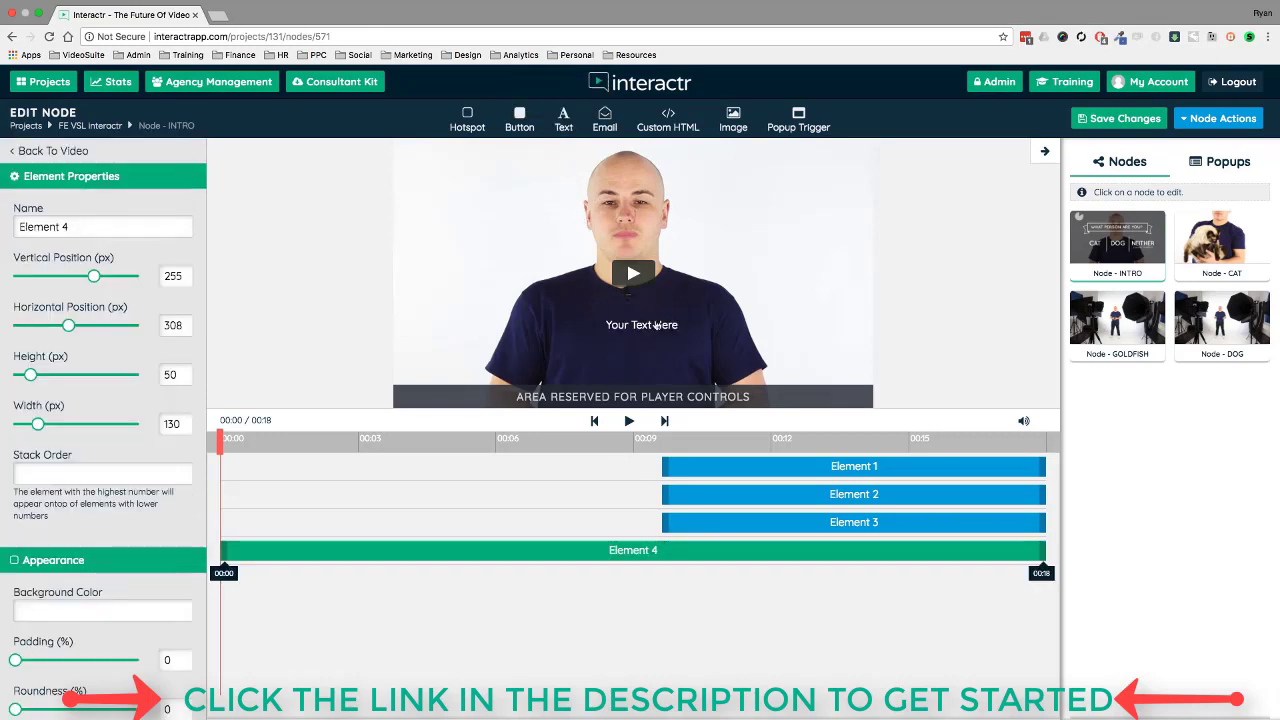
pyautogui.press('Delete')
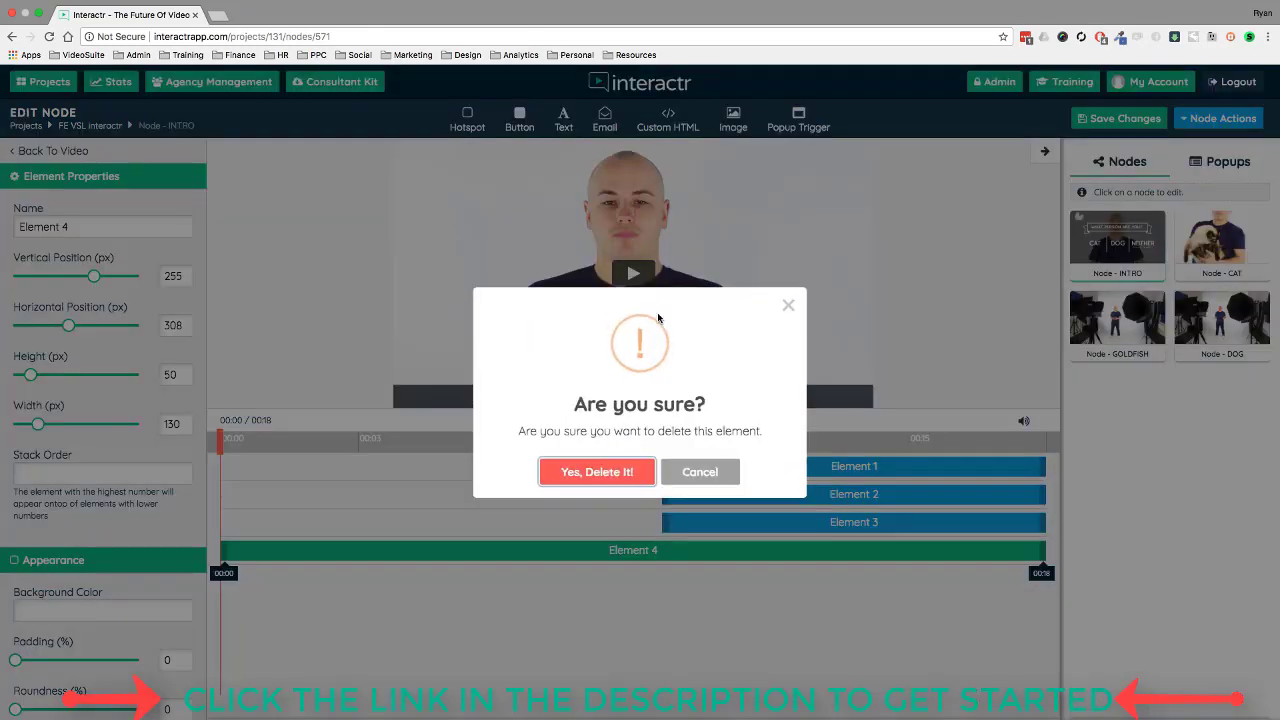
pyautogui.click(595, 469)
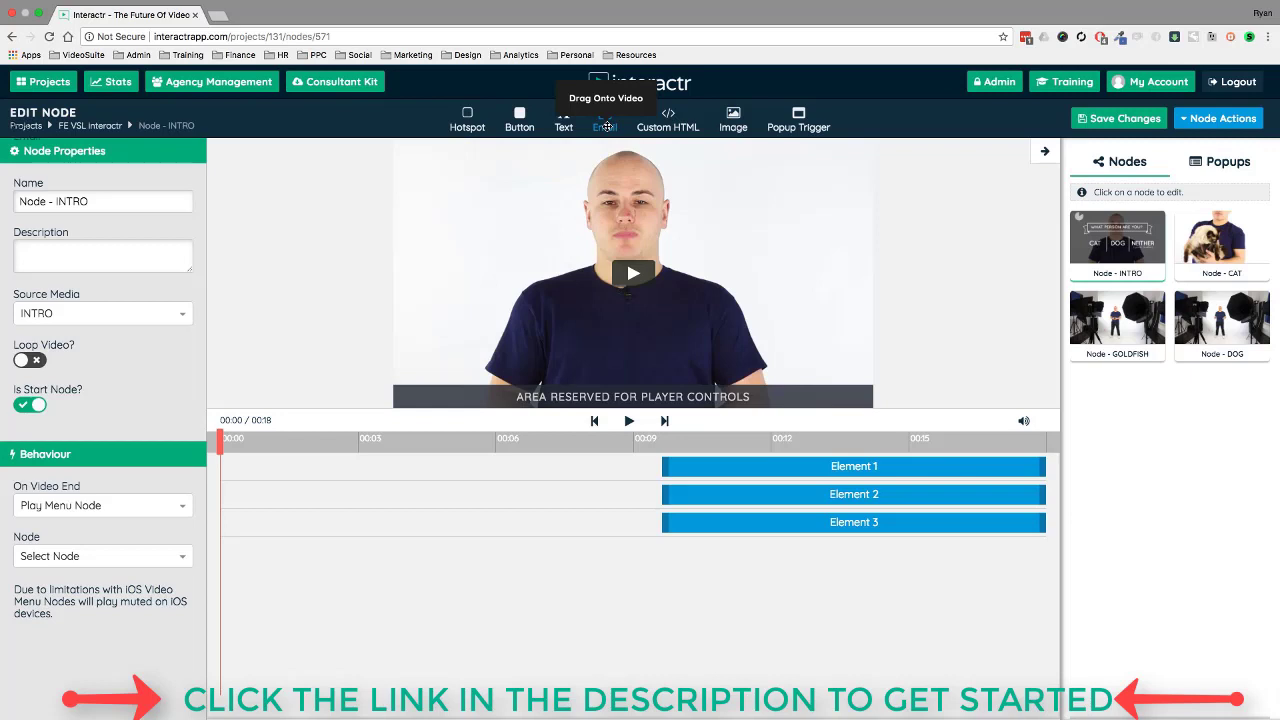
pyautogui.moveTo(604, 118); pyautogui.dragTo(595, 308)
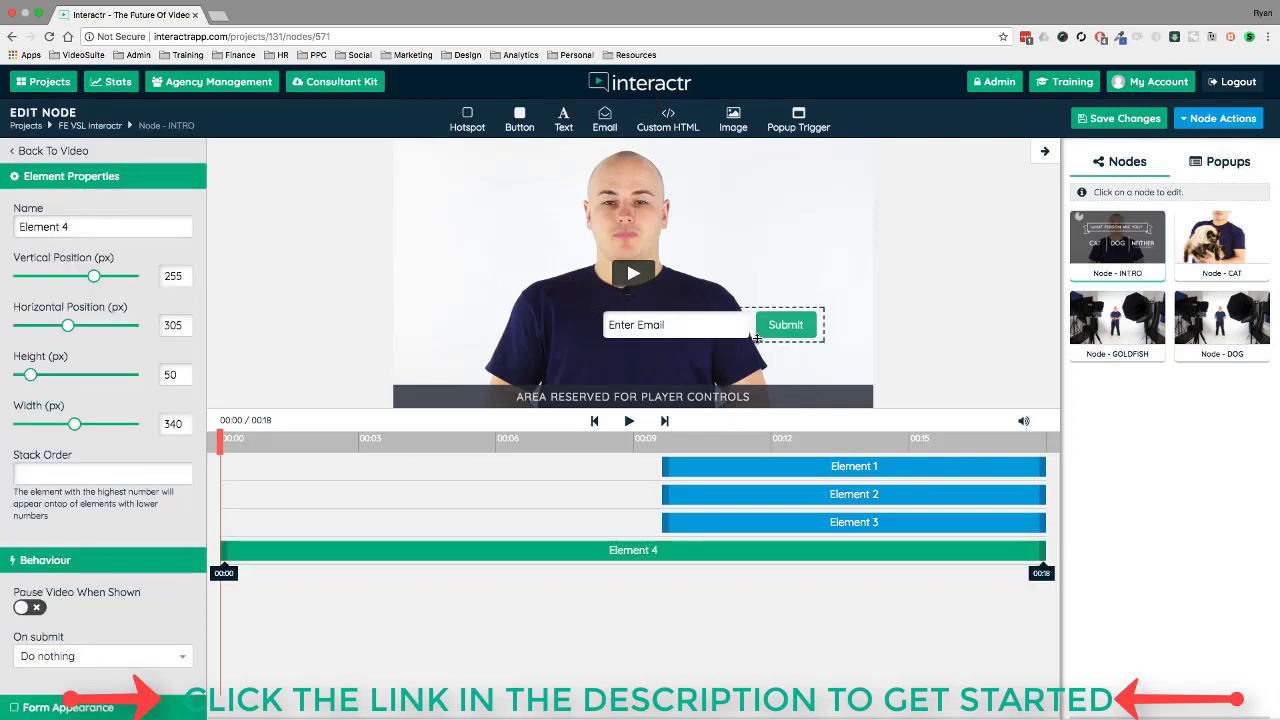
pyautogui.moveTo(753, 337); pyautogui.dragTo(784, 285)
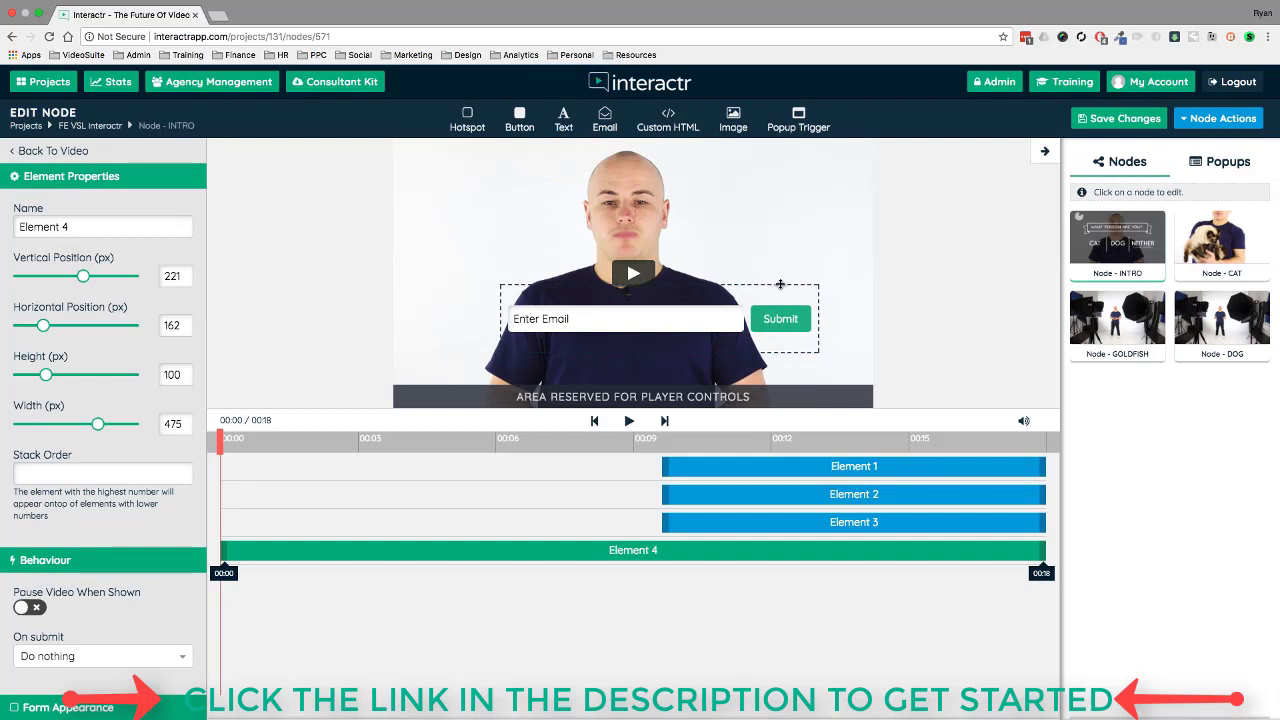
pyautogui.moveTo(812, 290); pyautogui.dragTo(782, 320)
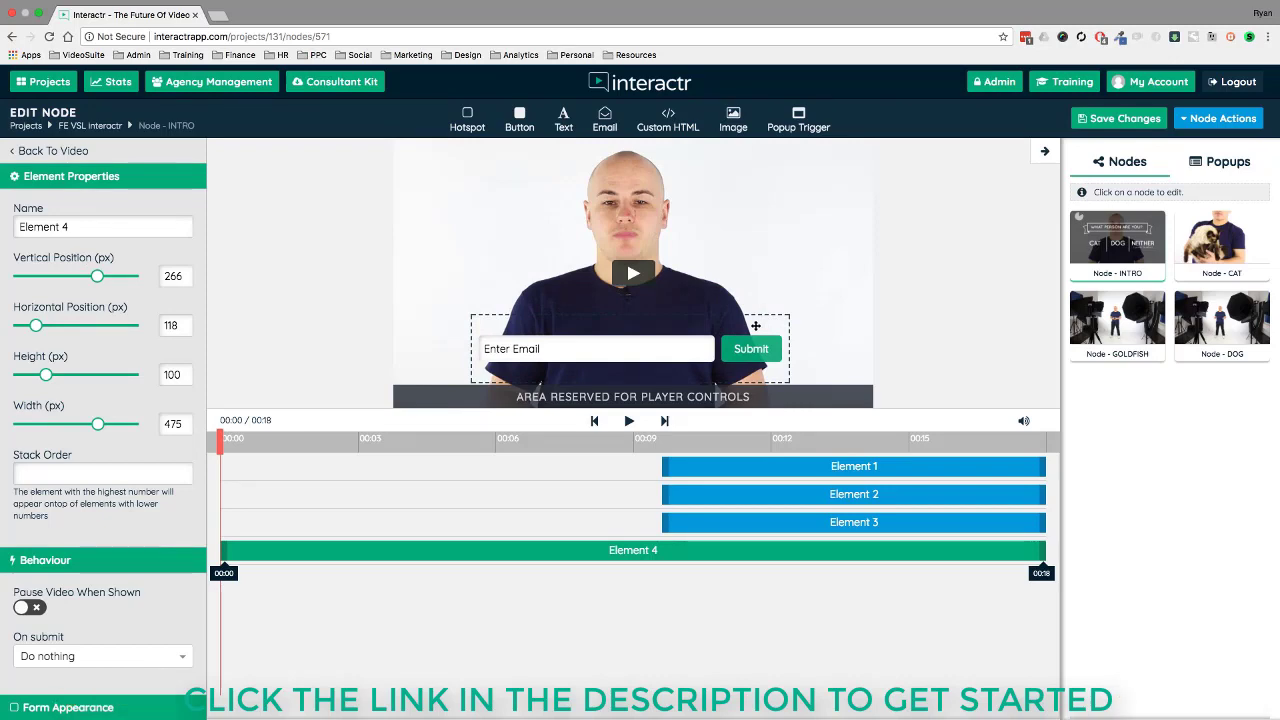
pyautogui.press('Delete')
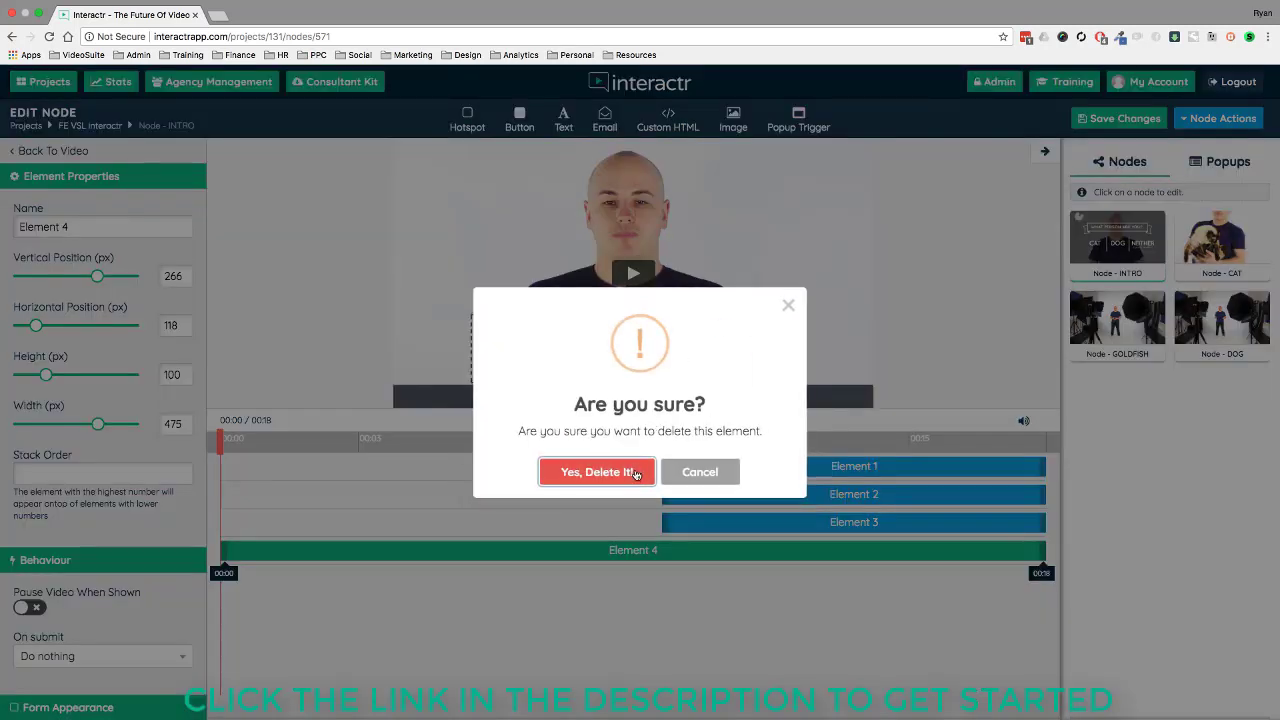
pyautogui.click(702, 161)
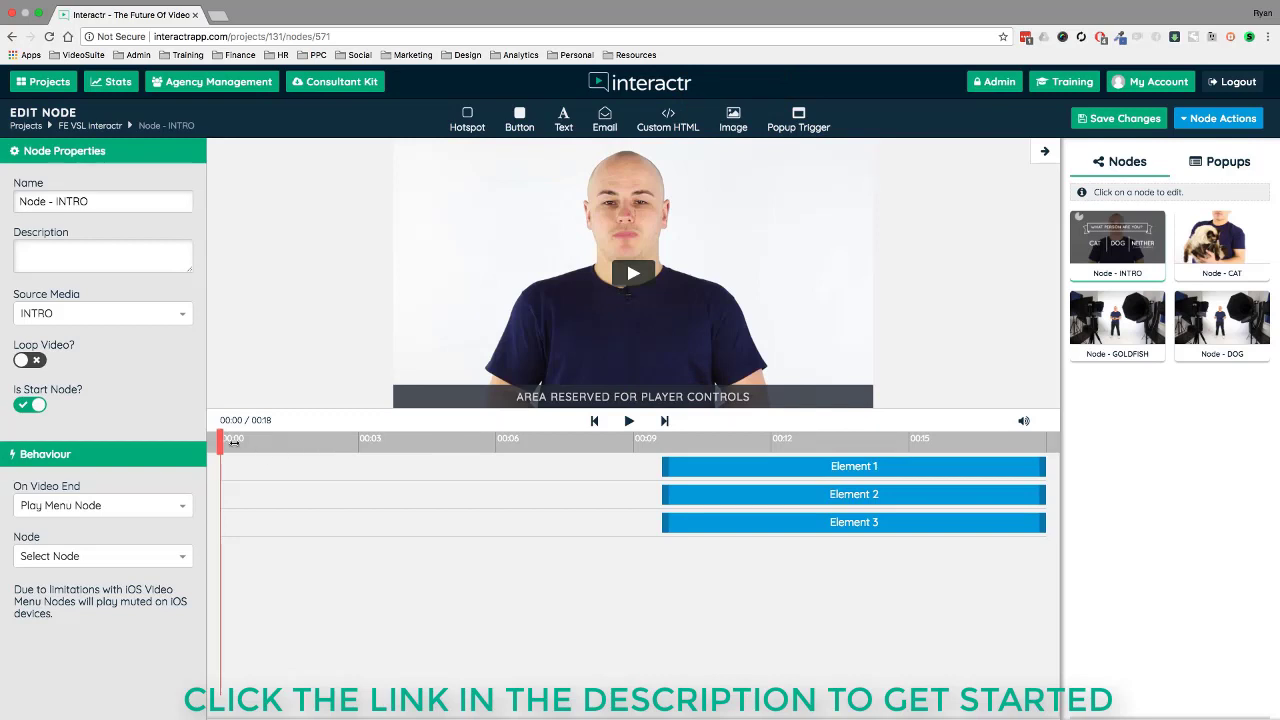
# Move the INTRO video to 00:10 and add a library Tell Me More image at upper right.
pyautogui.moveTo(233, 442); pyautogui.dragTo(702, 442)
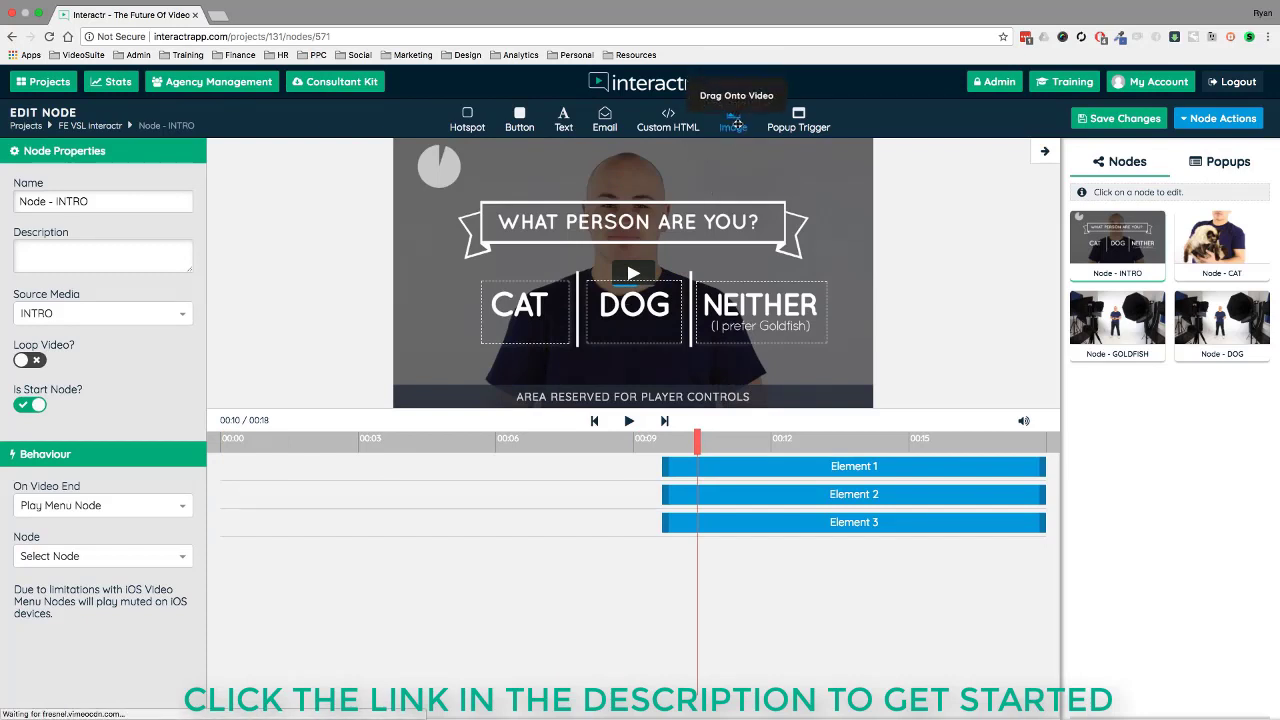
pyautogui.moveTo(736, 123); pyautogui.dragTo(808, 180)
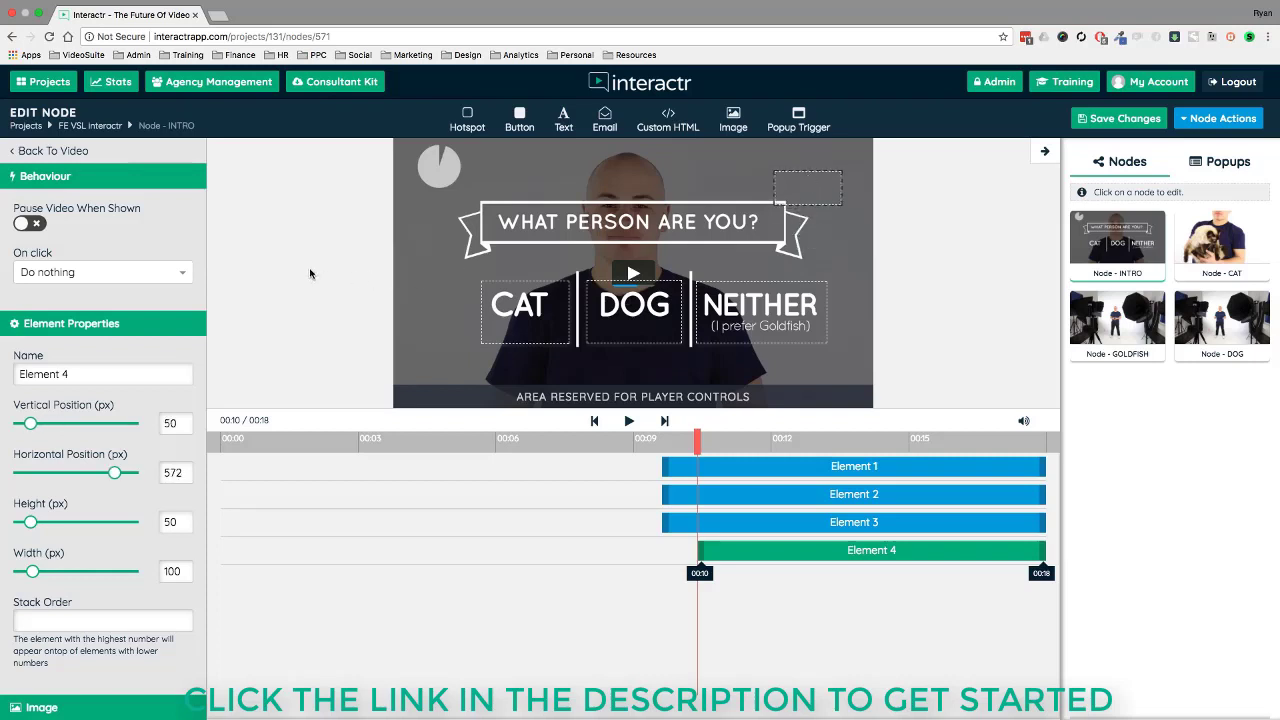
pyautogui.scroll(-4, 94, 436)
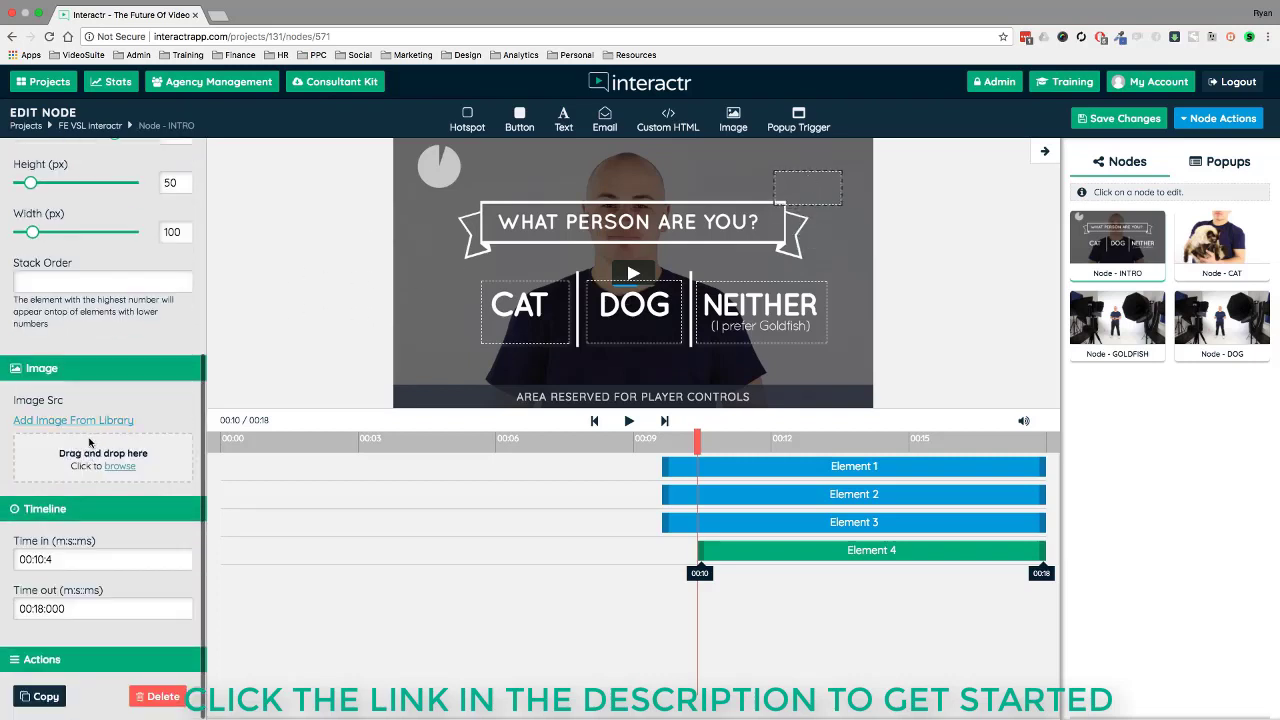
pyautogui.click(70, 420)
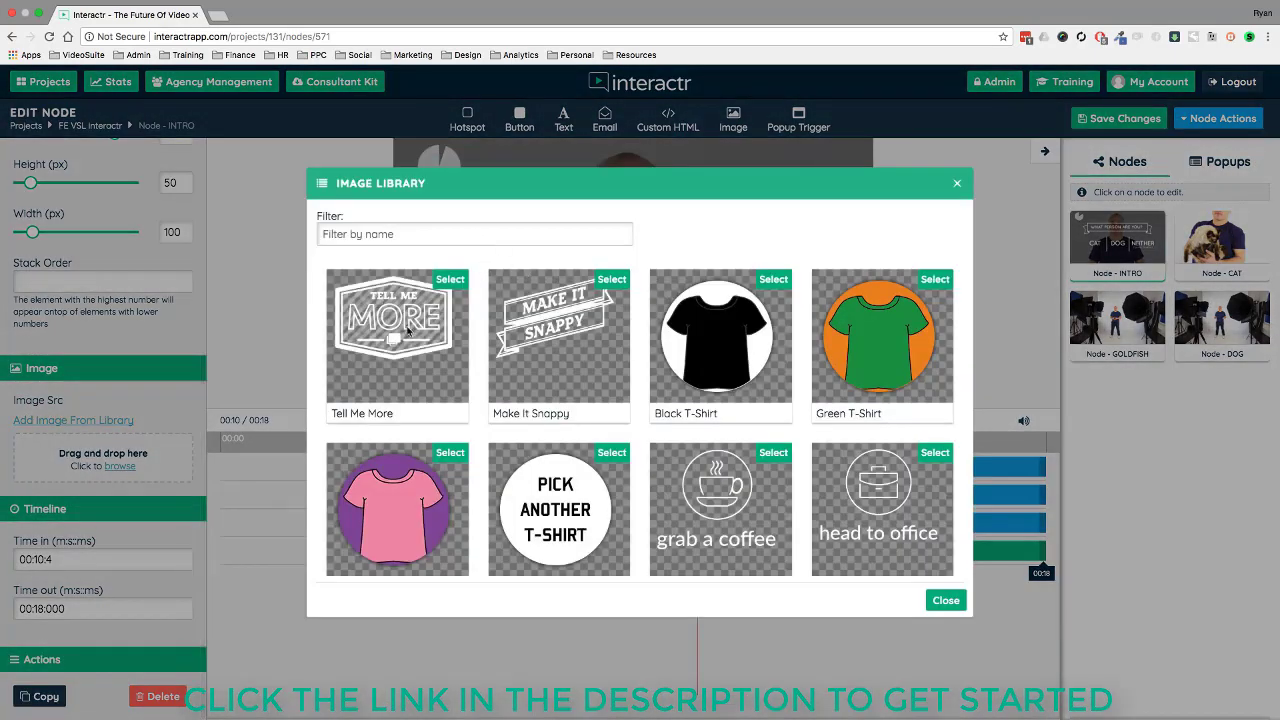
pyautogui.click(450, 280)
# Reposition the Tell Me More image near the top right, then delete it.
pyautogui.moveTo(830, 188); pyautogui.dragTo(786, 166)
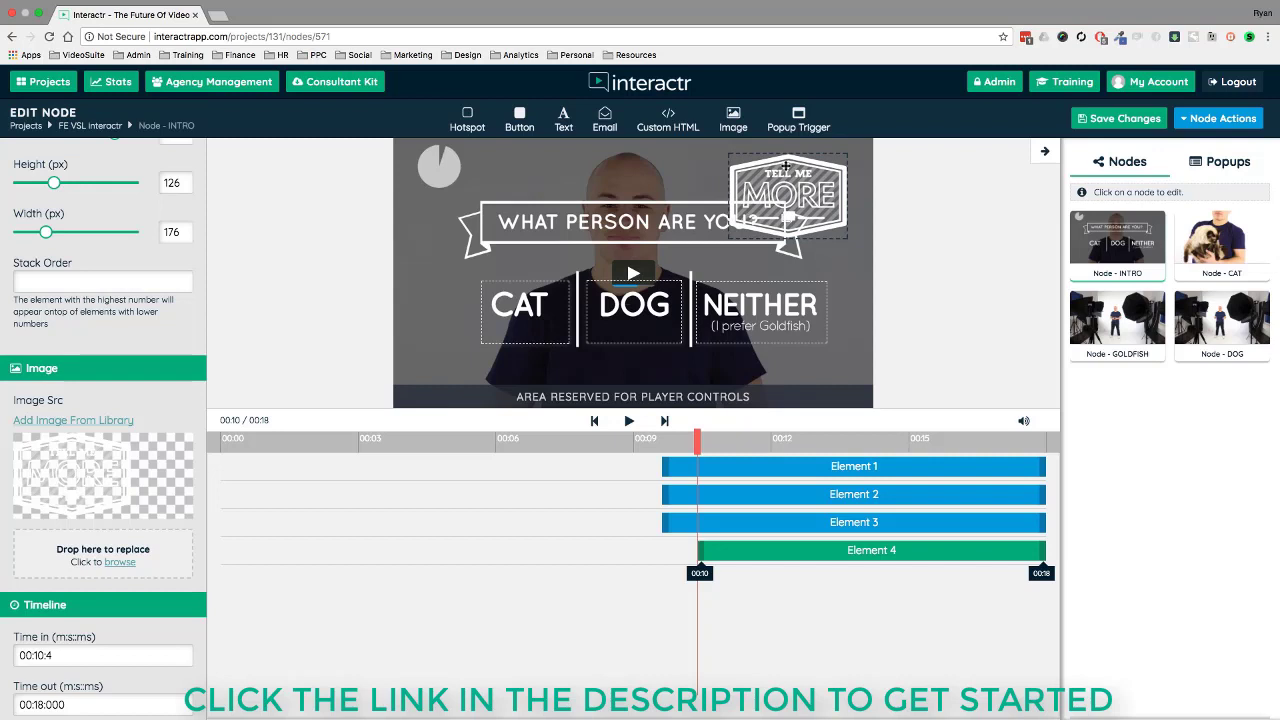
pyautogui.moveTo(786, 166); pyautogui.dragTo(788, 164)
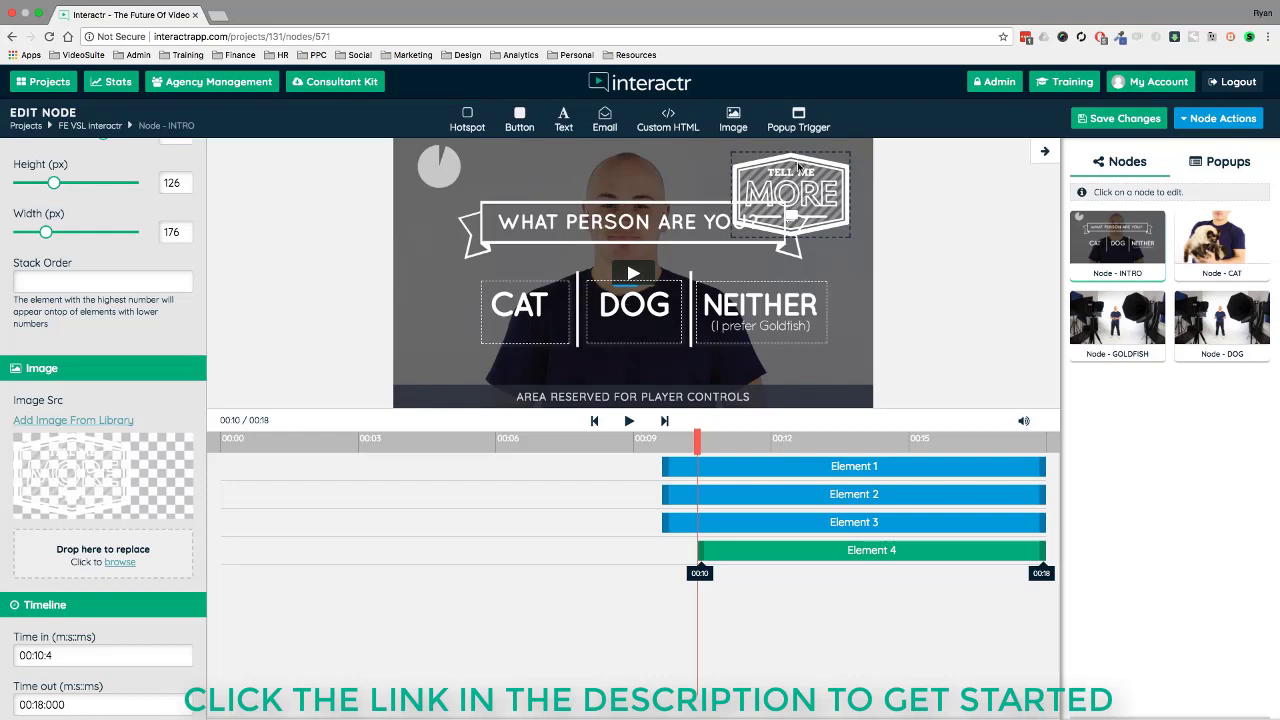
pyautogui.press('Delete')
pyautogui.click(598, 470)
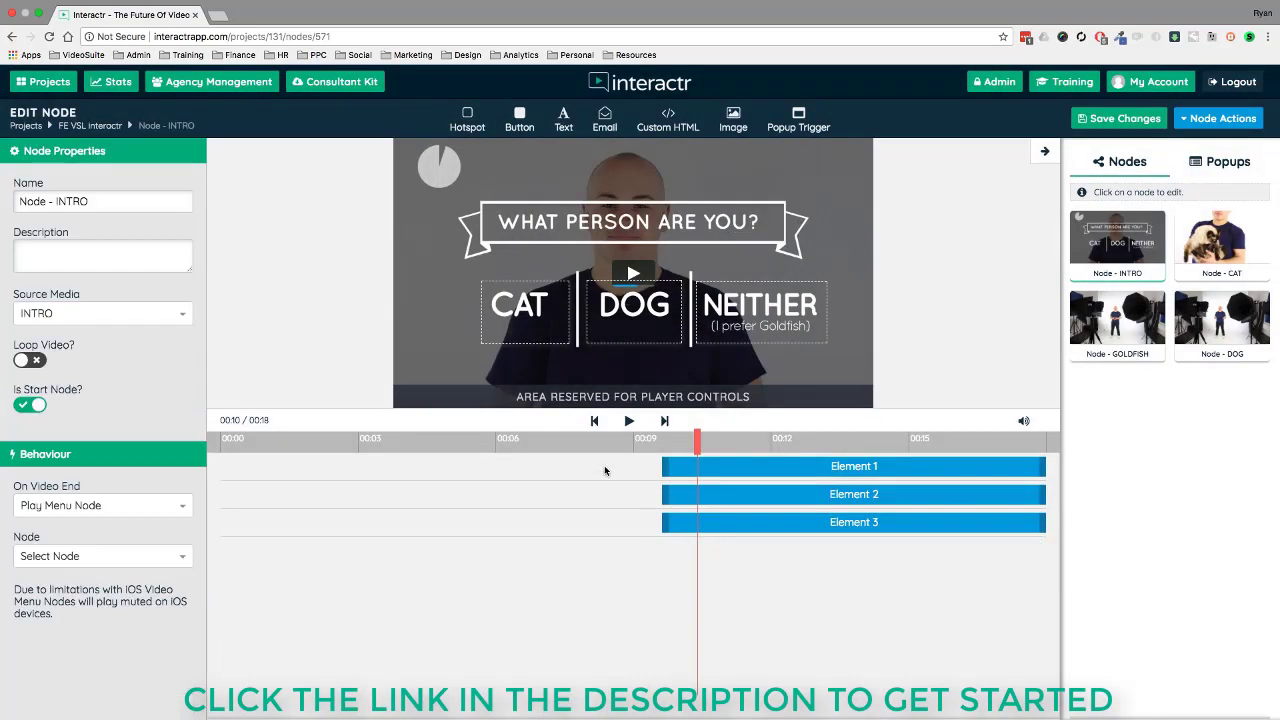